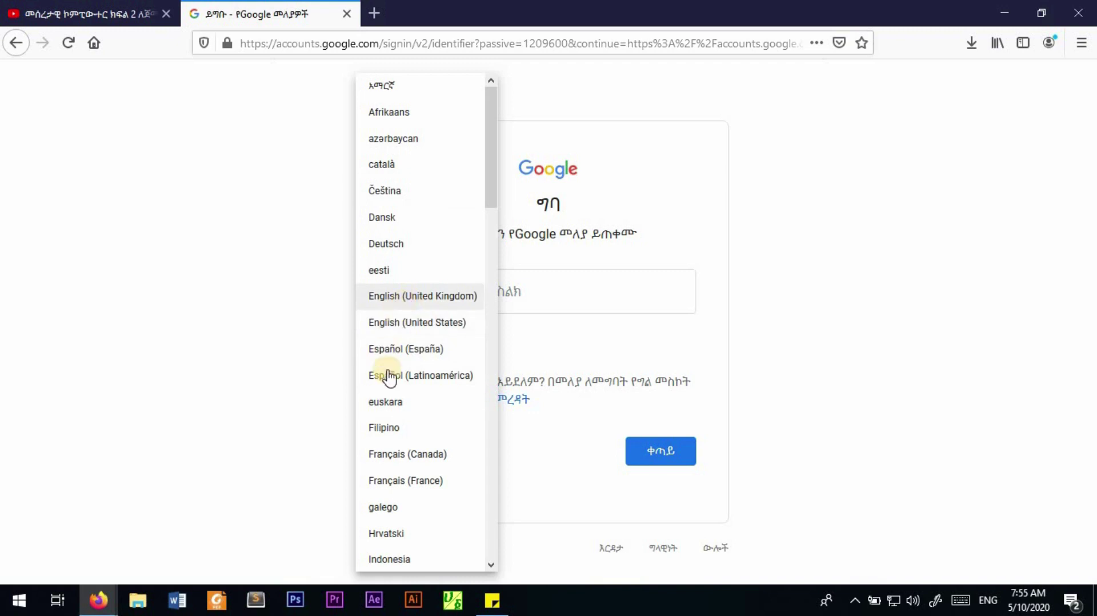
# Step: Switch the sign-in page from Amharic to English (United States) and start creating an account
pyautogui.click(422, 328)
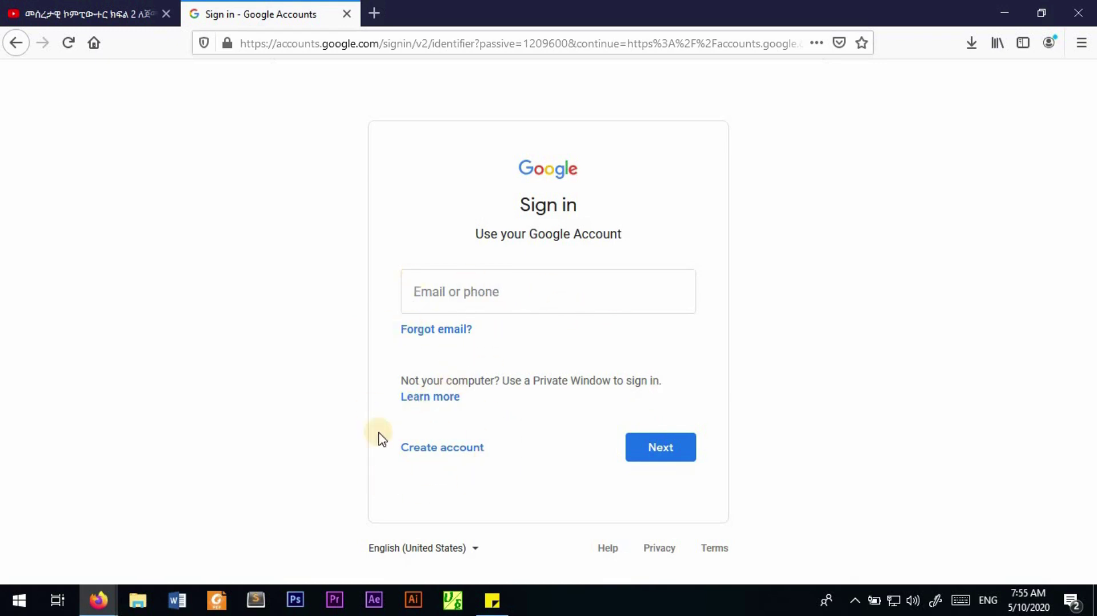
pyautogui.click(455, 454)
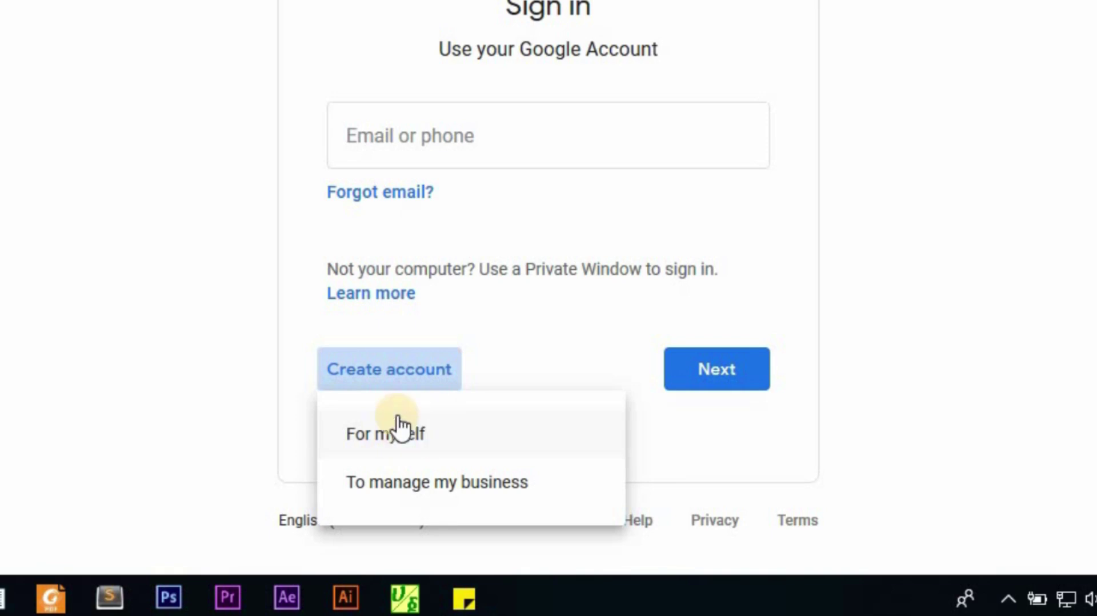
# Step: Choose a personal account and enter the user's first and last names on the sign-up form
pyautogui.click(401, 434)
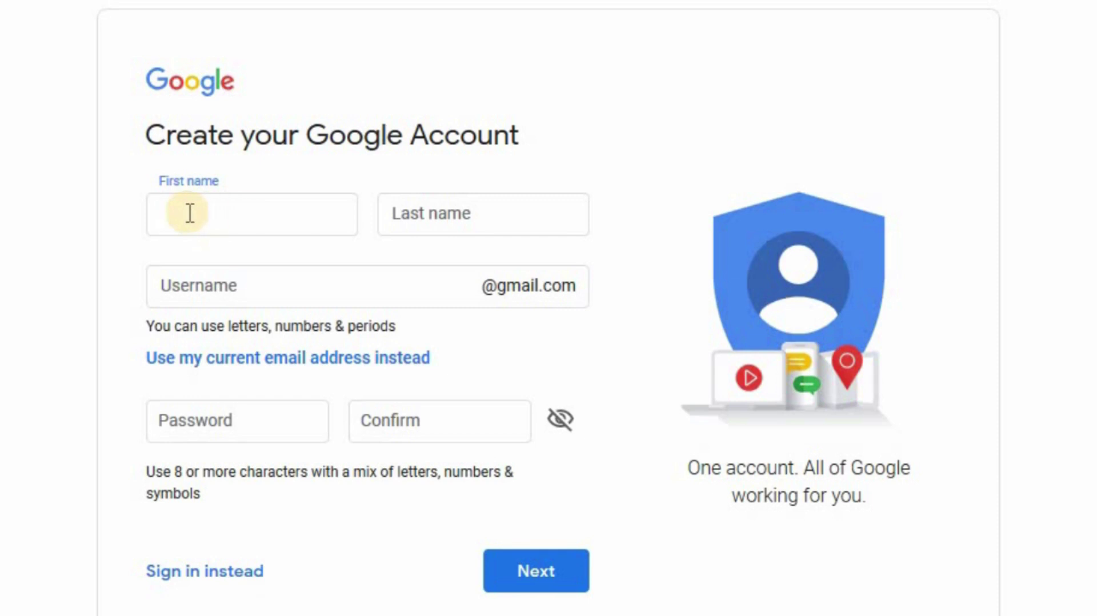
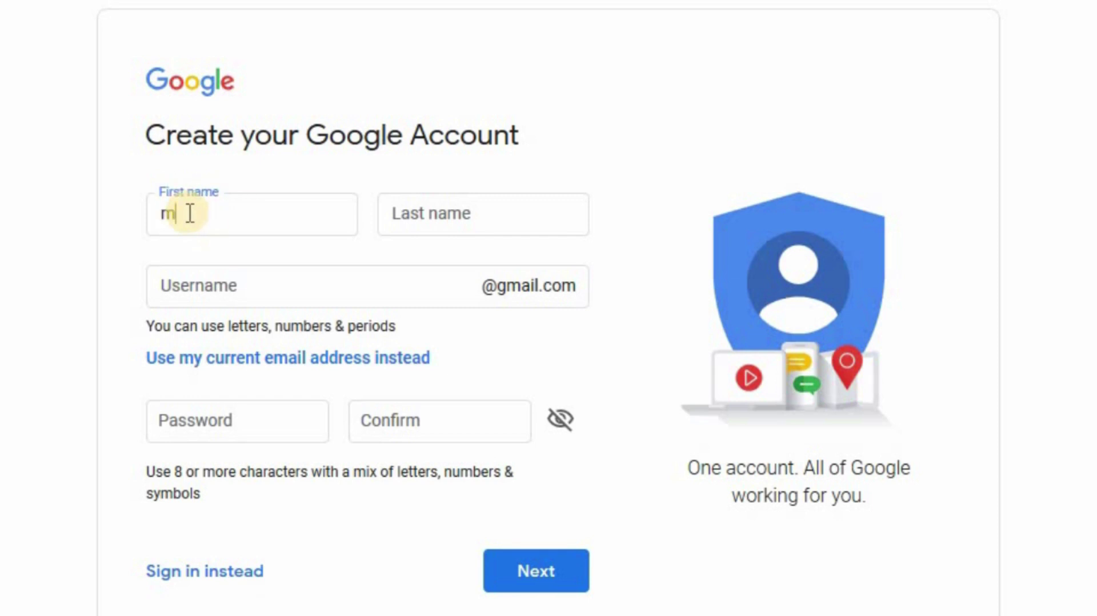
pyautogui.click(426, 216)
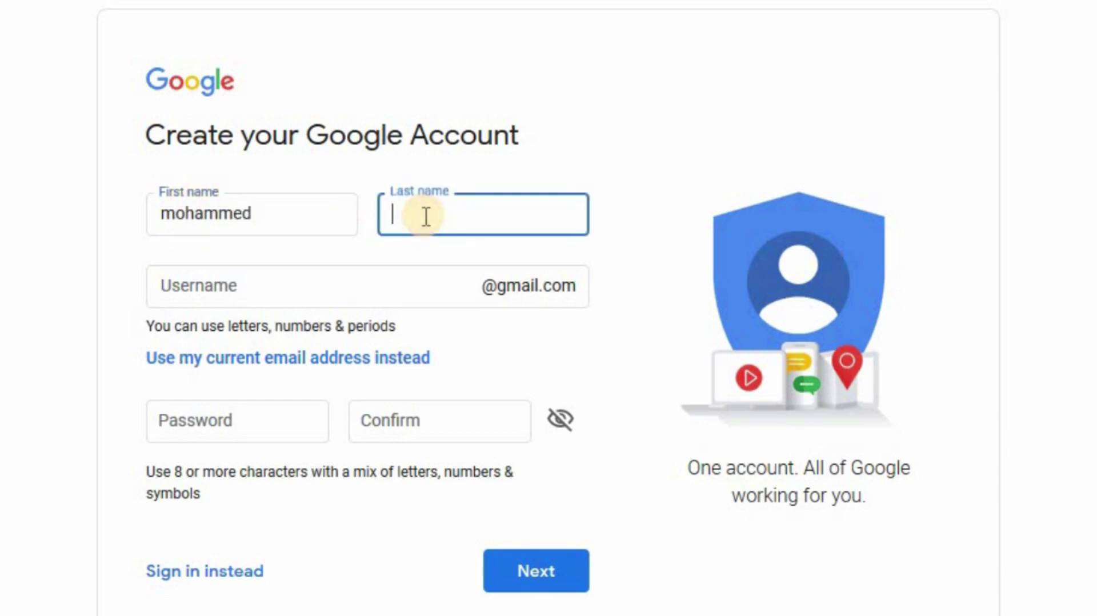
pyautogui.click(87, 266)
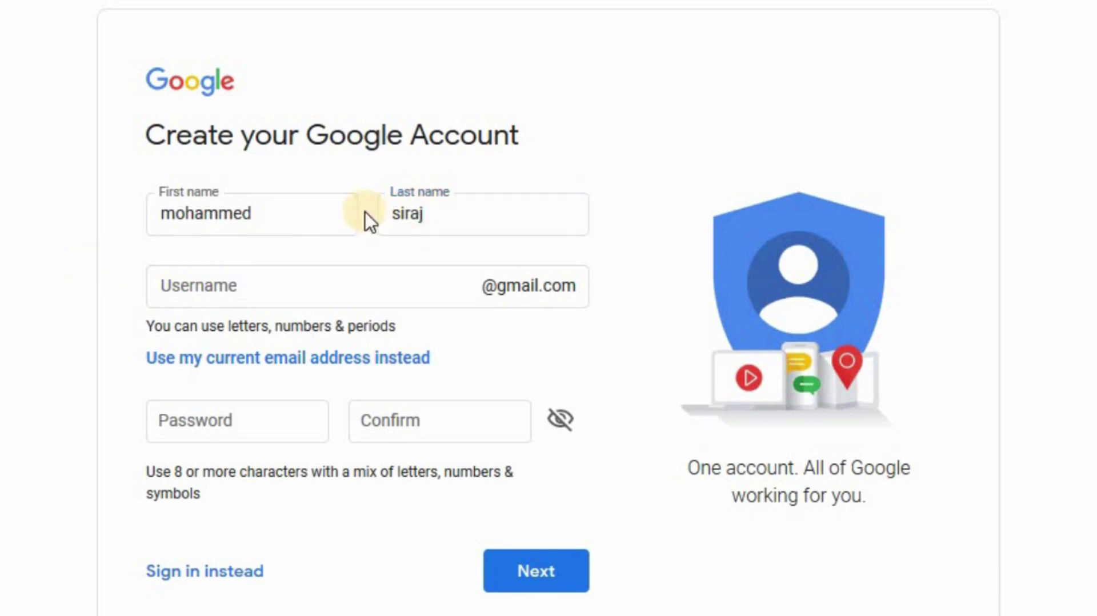
pyautogui.click(213, 284)
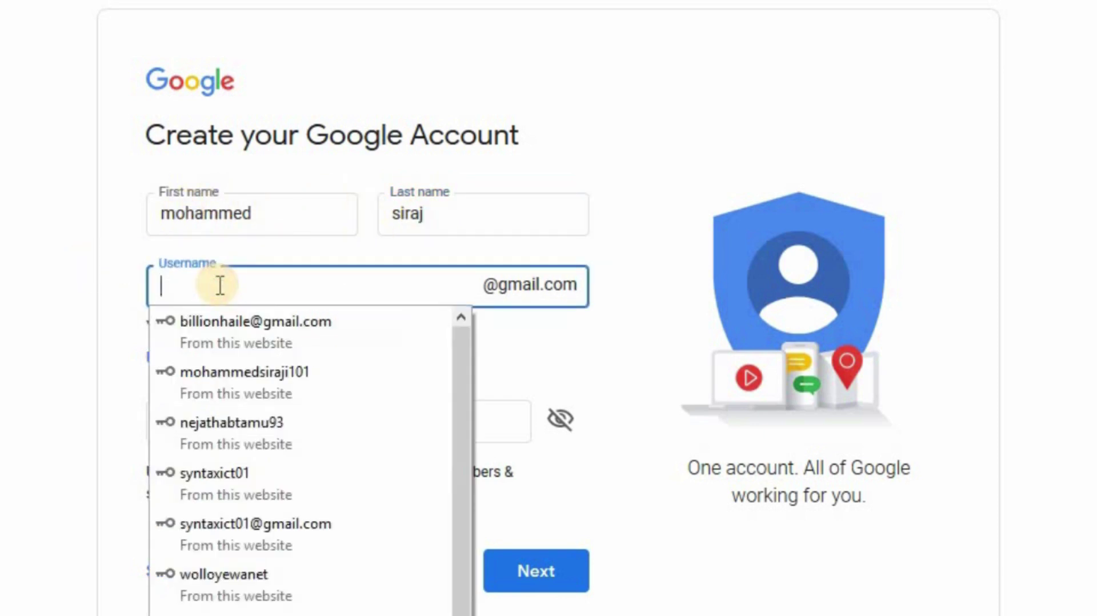
pyautogui.press('Escape')
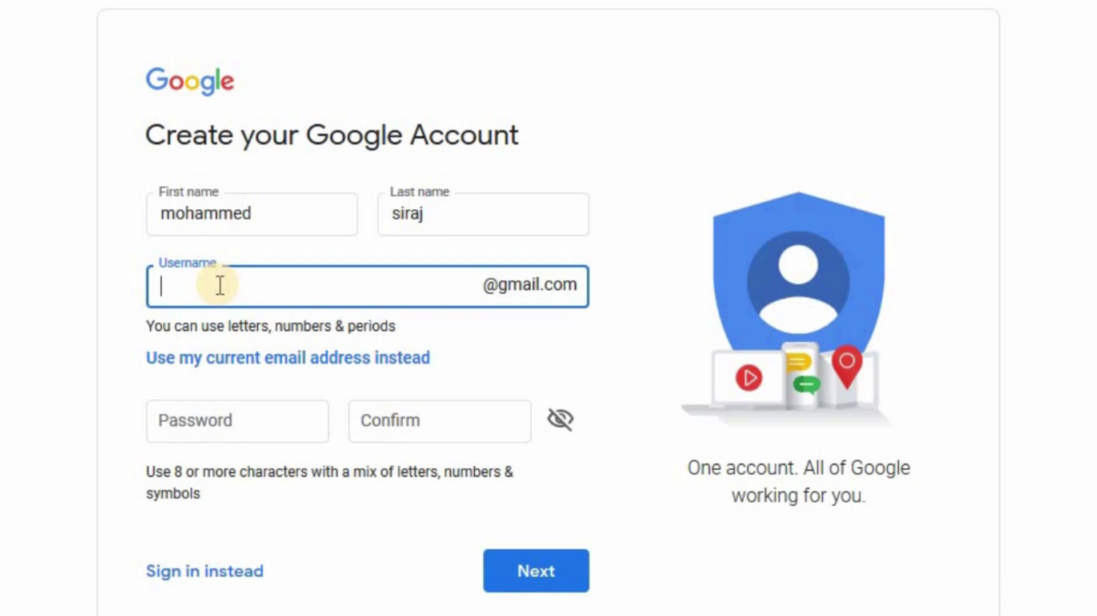
pyautogui.click(207, 284)
# Step: Enter the chosen Gmail username in the Username field and review it
pyautogui.click(209, 282)
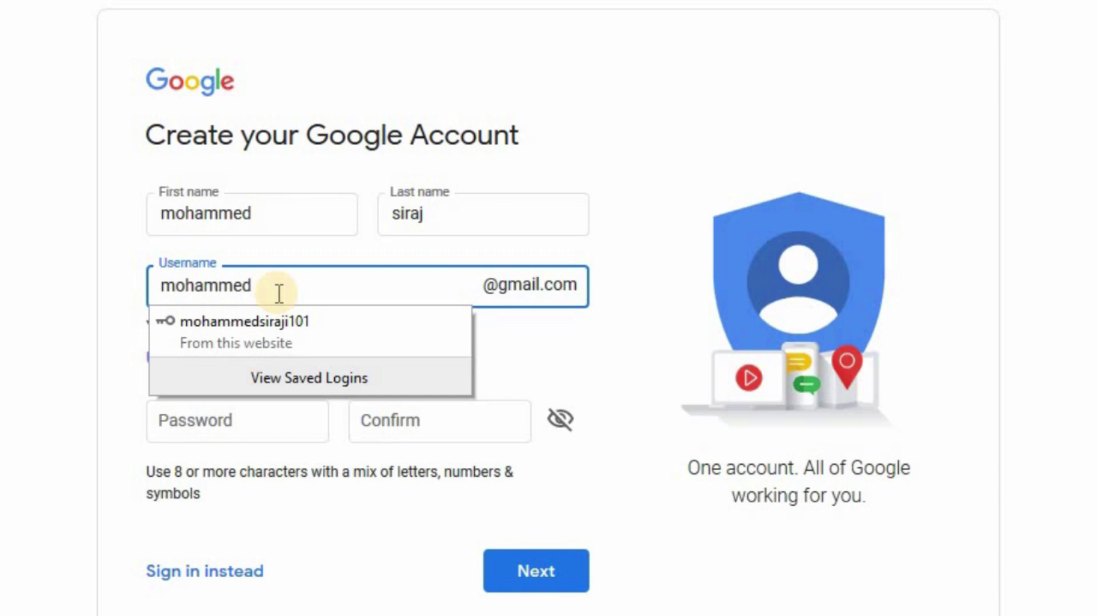
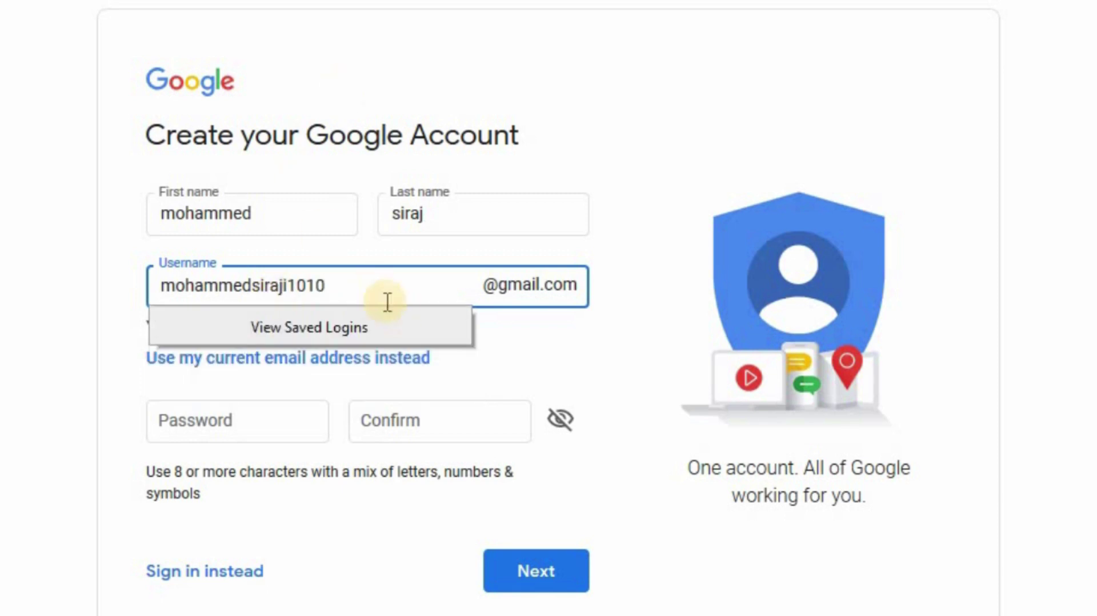
pyautogui.click(588, 240)
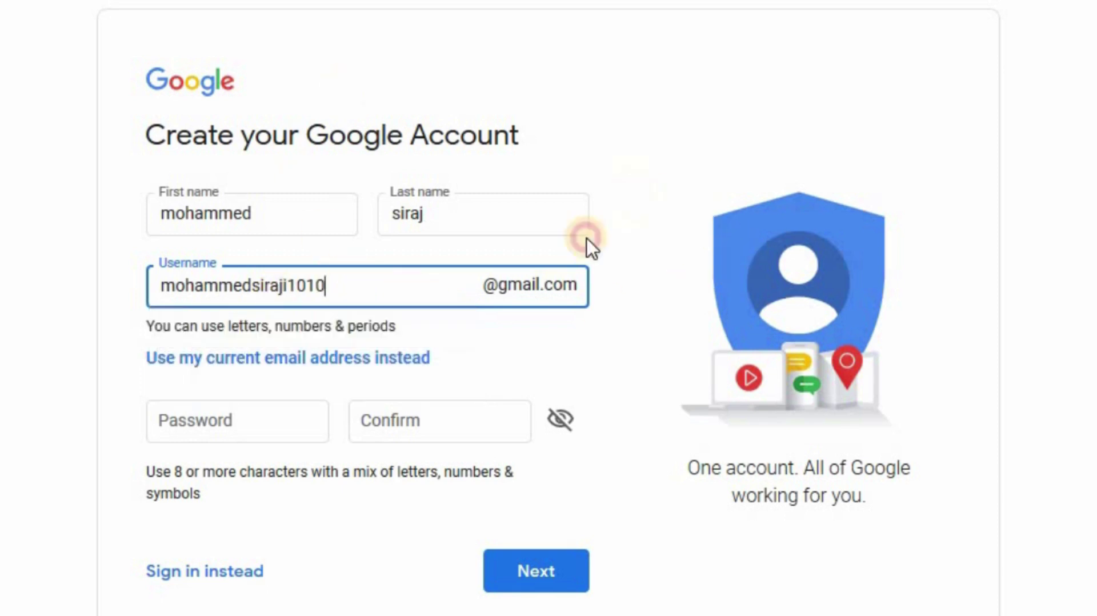
pyautogui.moveTo(336, 279); pyautogui.dragTo(134, 288)
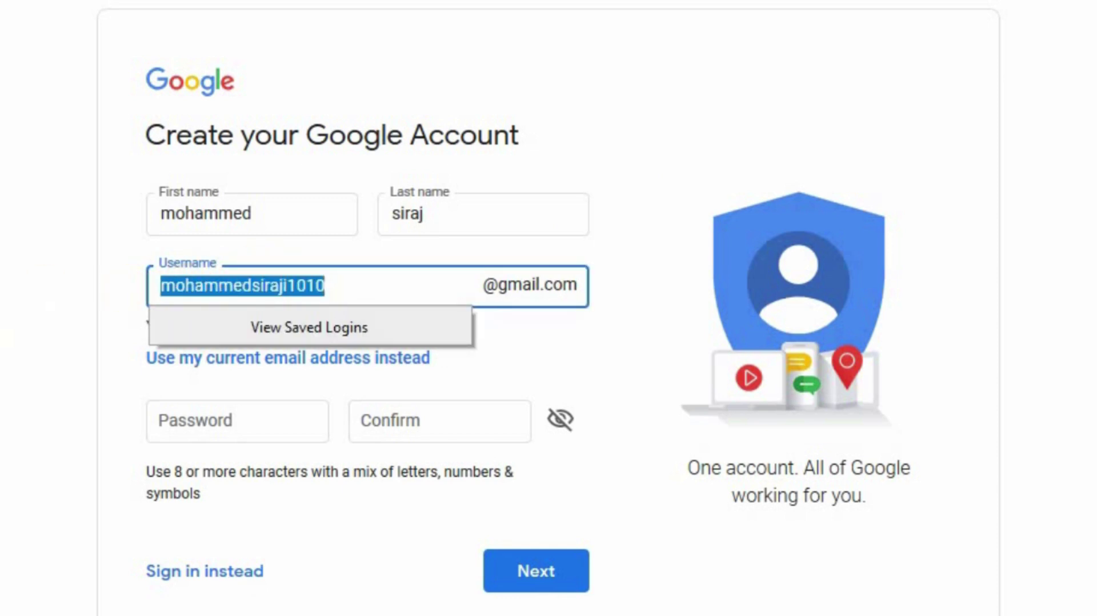
pyautogui.click(1, 360)
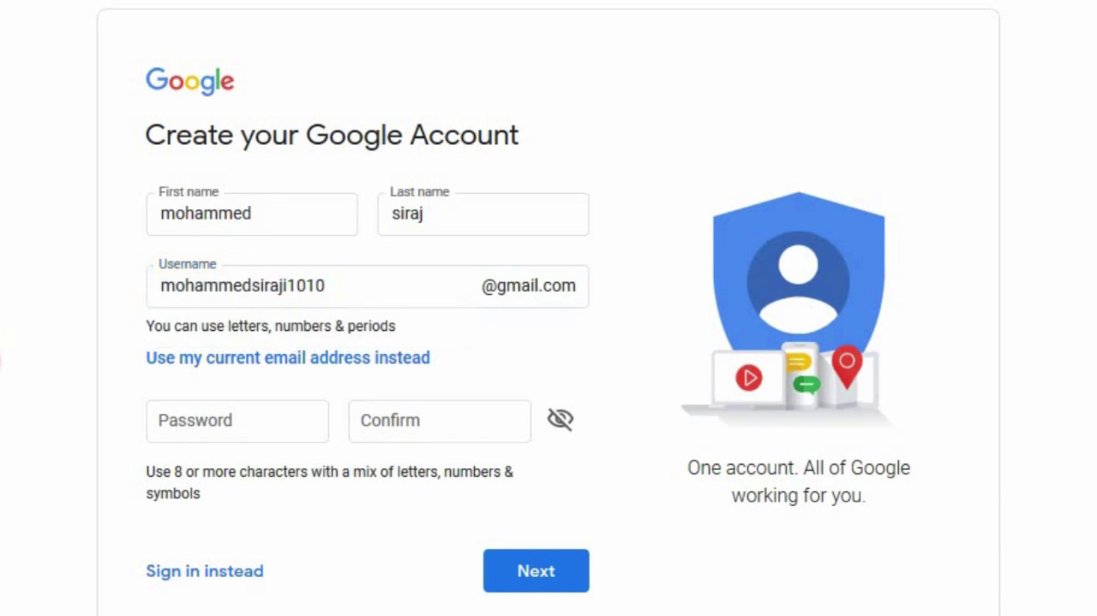
pyautogui.click(209, 423)
# Step: Enter the account password, paste it into Confirm, and submit the sign-up details
pyautogui.click(208, 426)
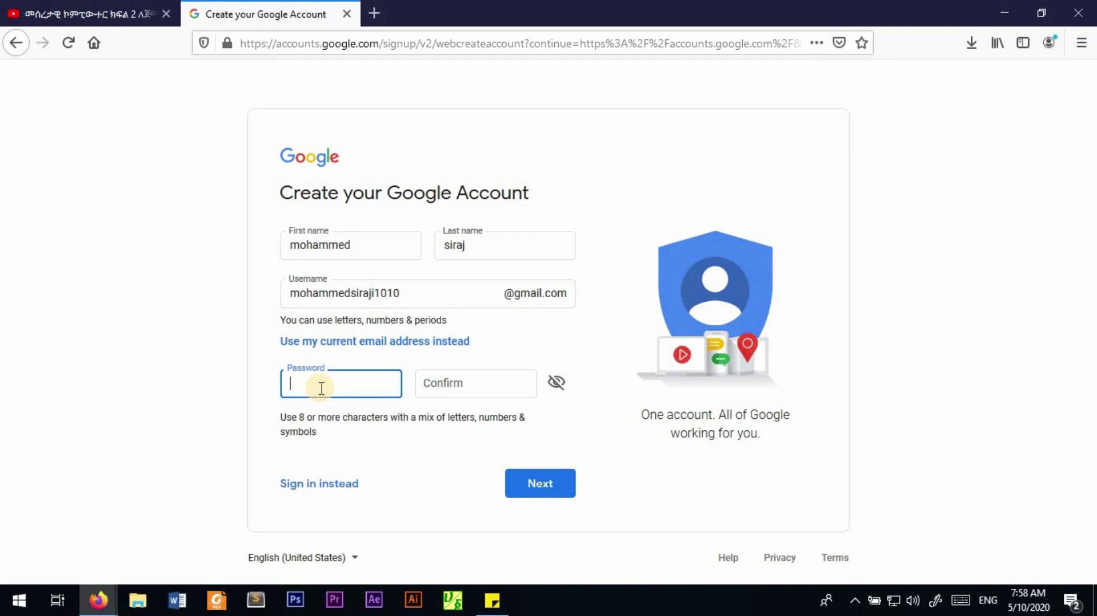
pyautogui.write('****')
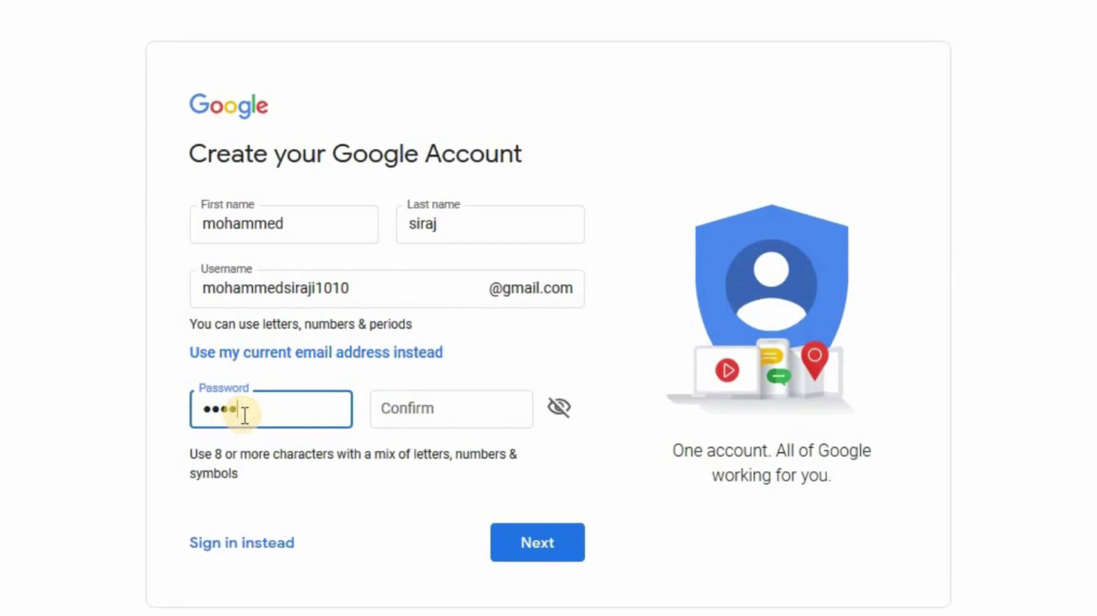
pyautogui.write('********')
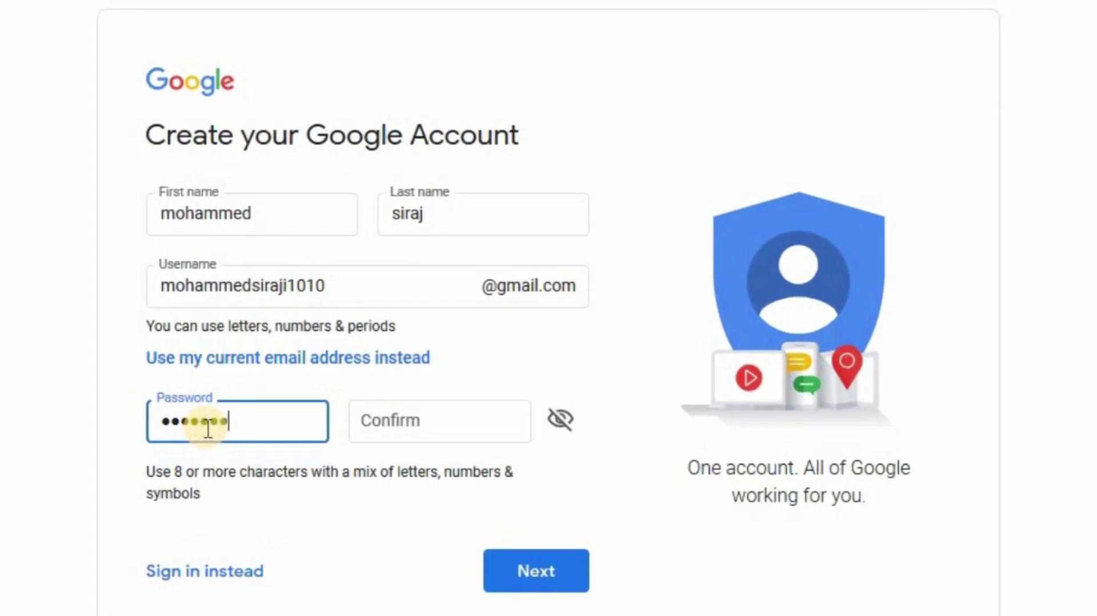
pyautogui.write('*')
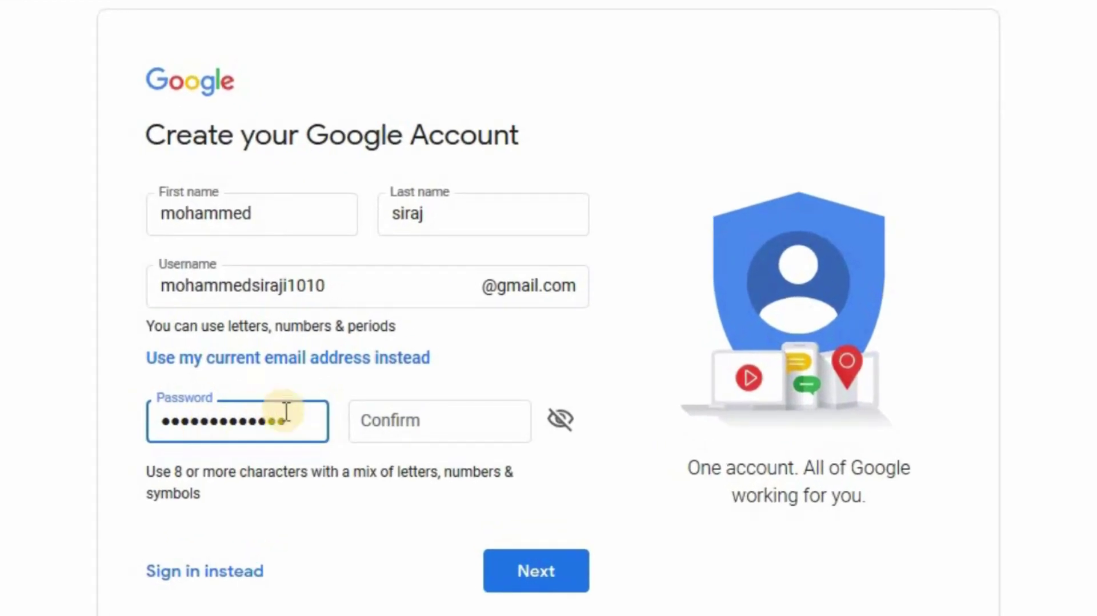
pyautogui.click(370, 418)
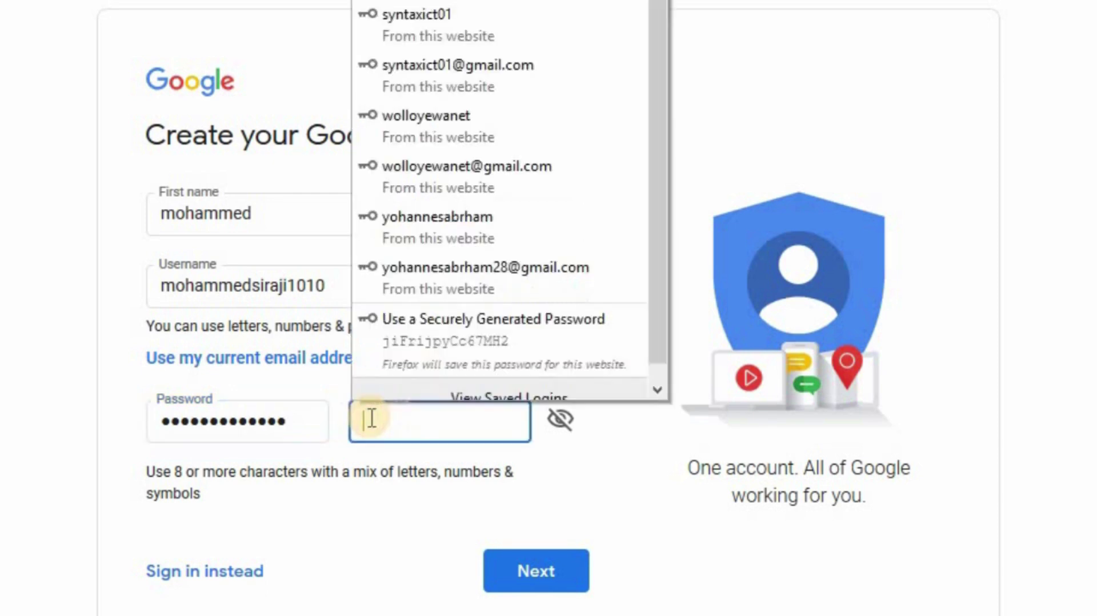
pyautogui.click(372, 416)
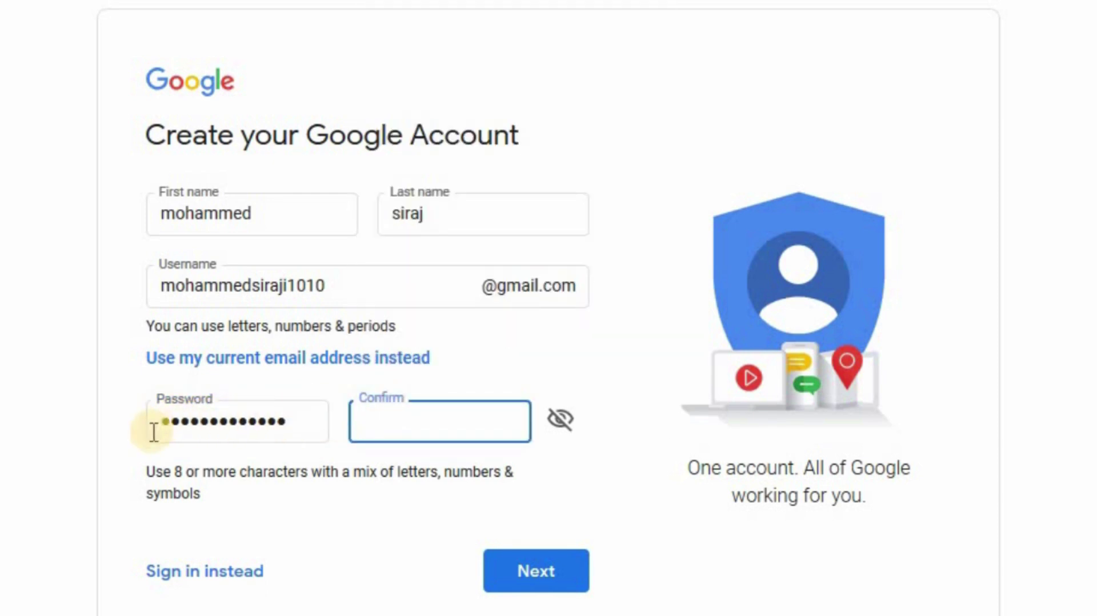
pyautogui.click(381, 421)
pyautogui.click(381, 422)
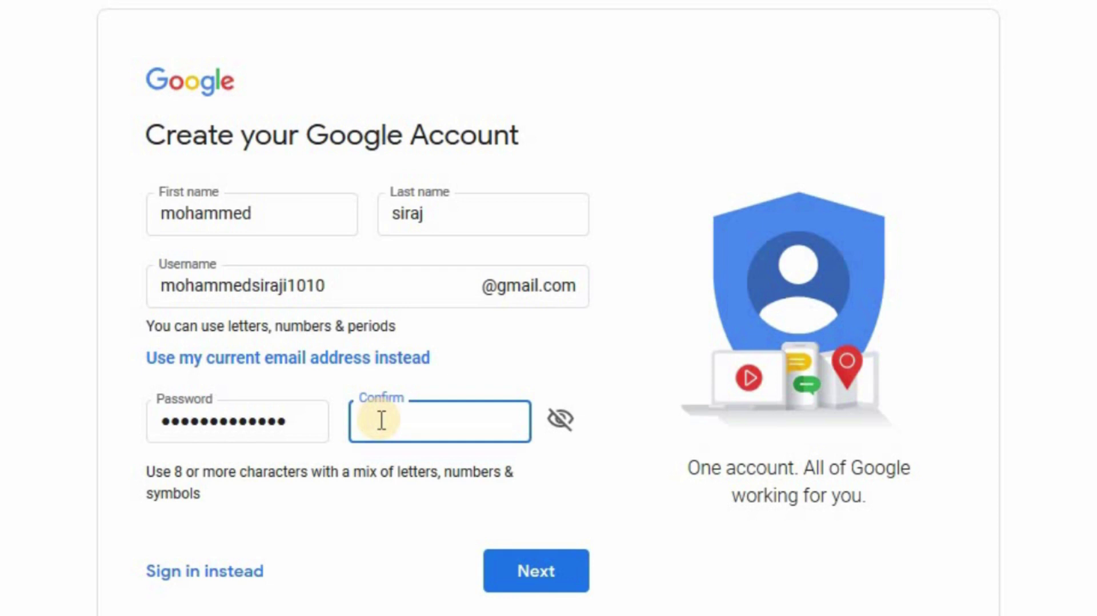
pyautogui.hotkey('ctrl', 'v')
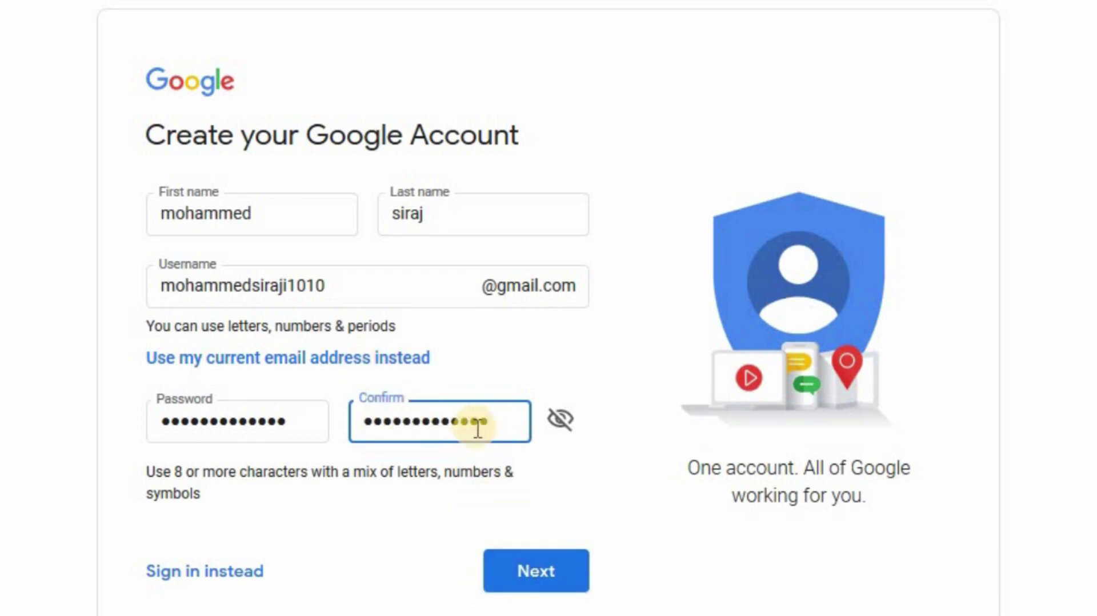
pyautogui.click(535, 573)
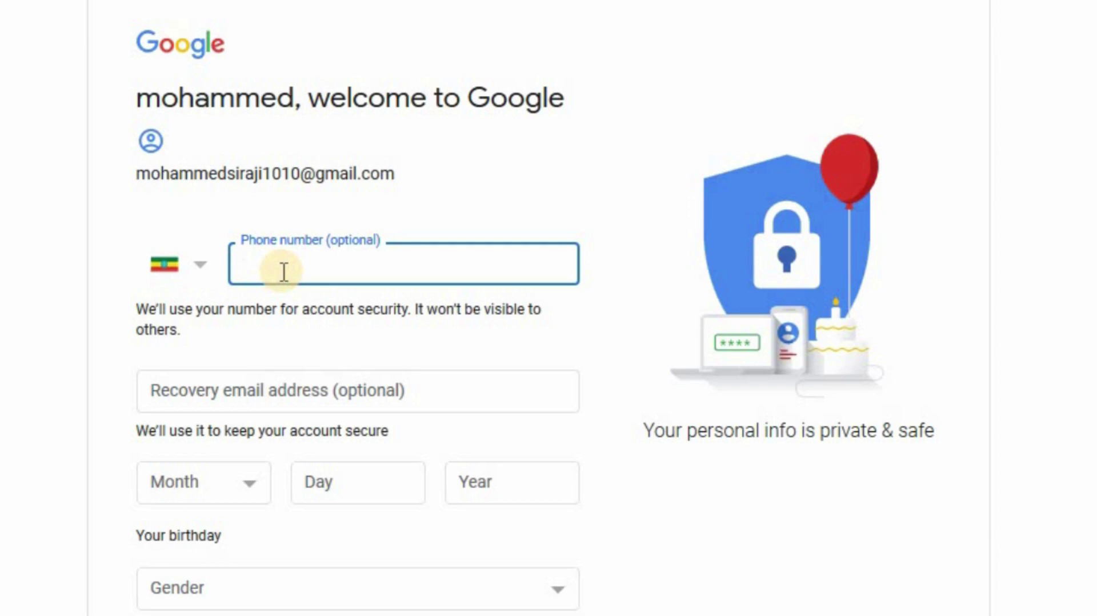
pyautogui.click(204, 278)
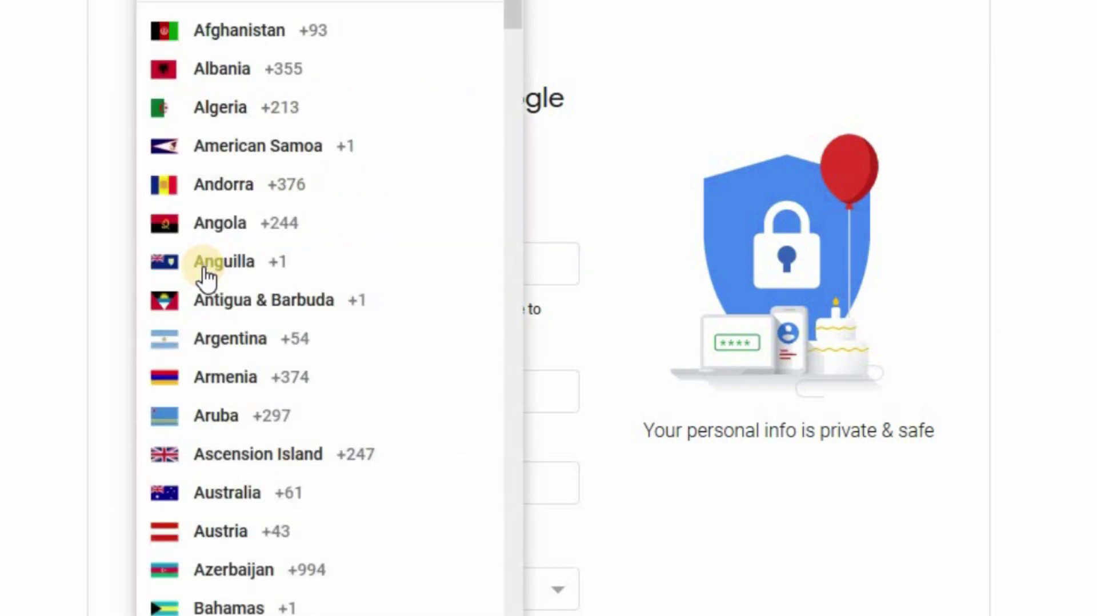
pyautogui.press('Escape')
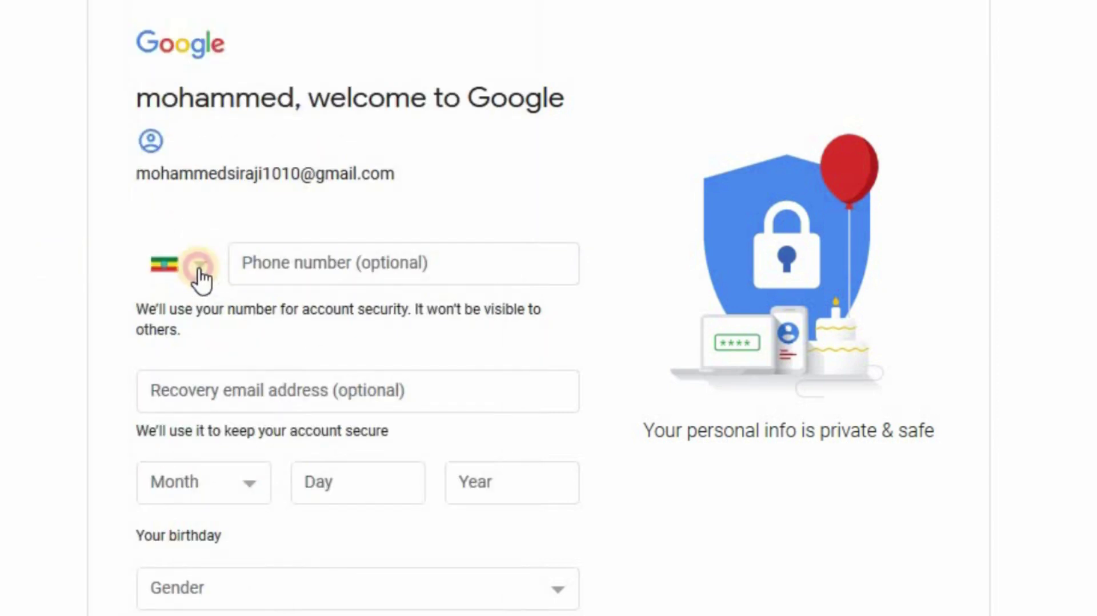
pyautogui.click(201, 273)
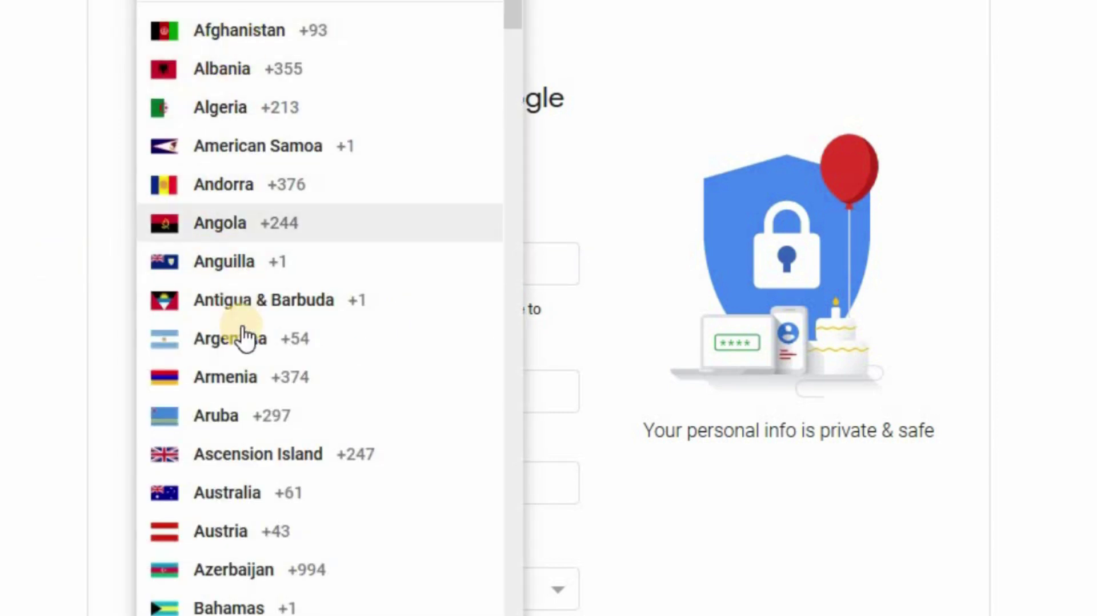
pyautogui.scroll(-15, 245, 336)
pyautogui.scroll(-5, 244, 320)
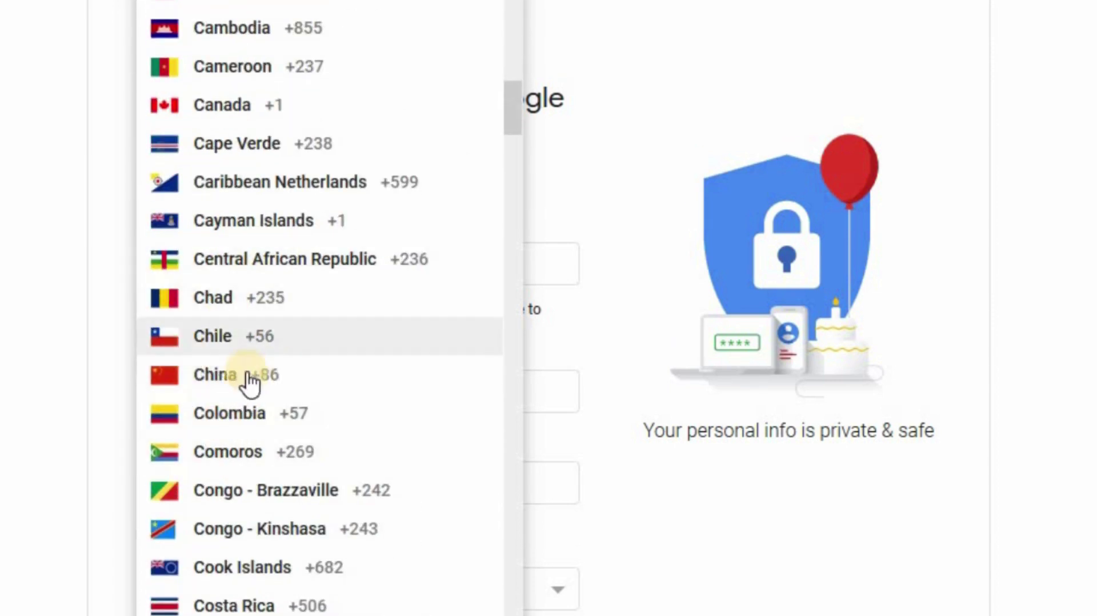
pyautogui.scroll(20, 270, 386)
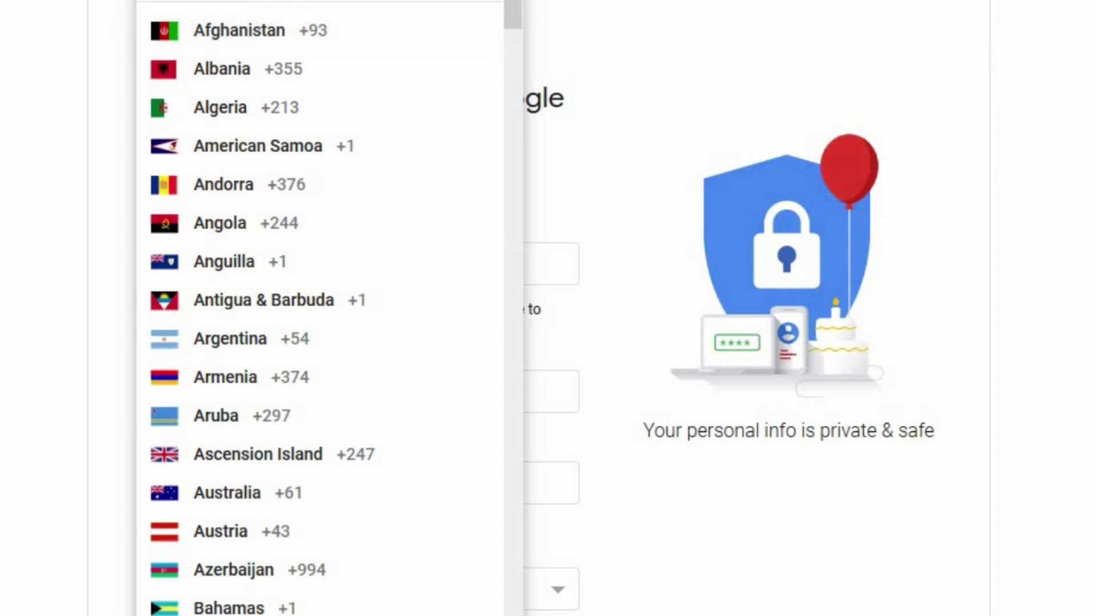
pyautogui.click(220, 5)
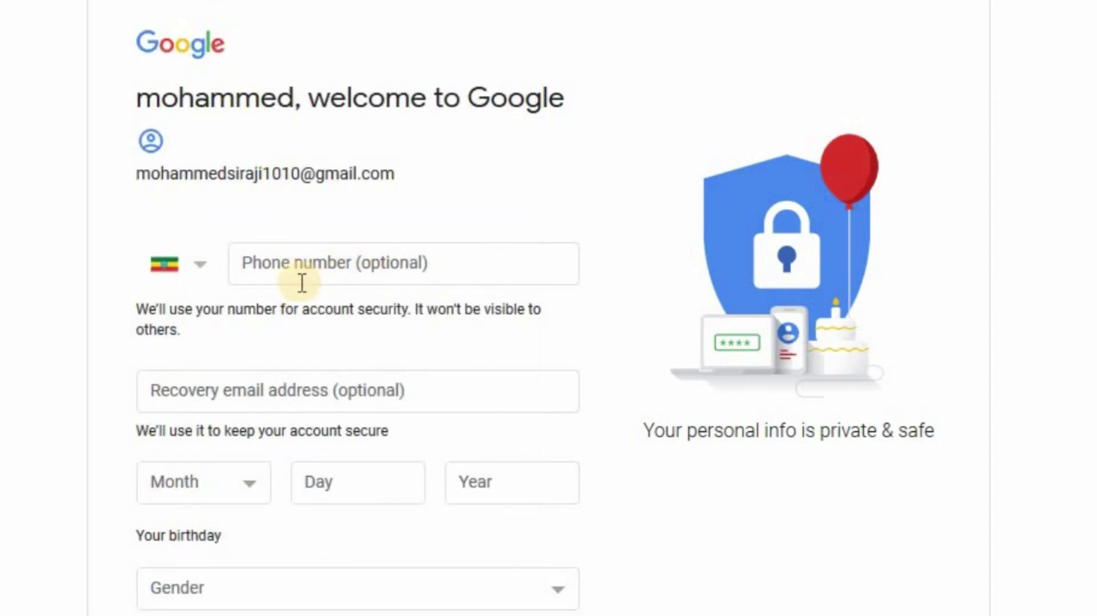
pyautogui.click(295, 261)
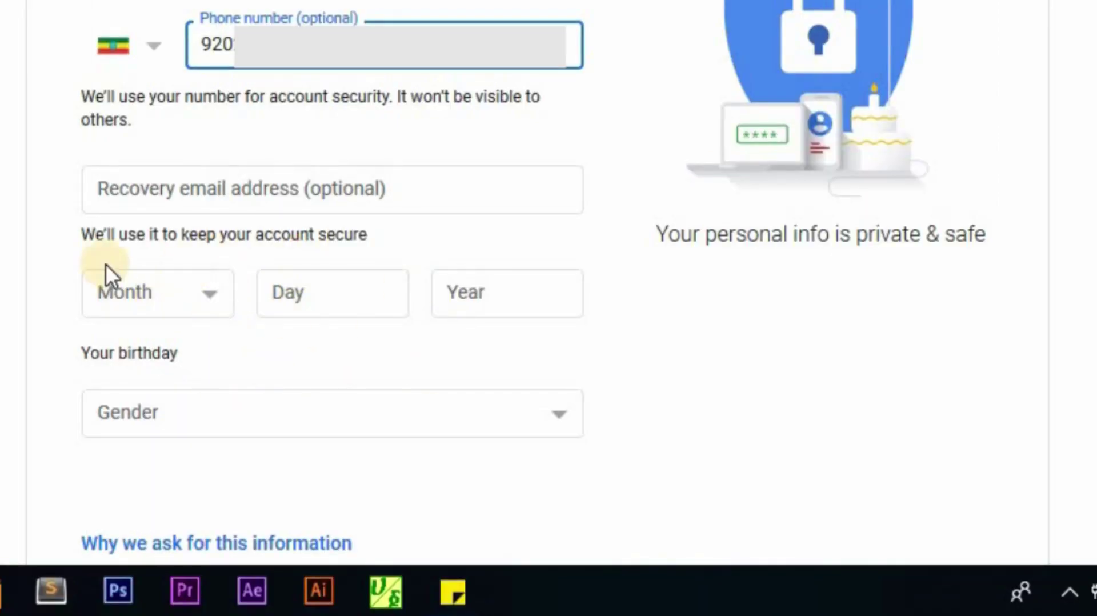
pyautogui.click(1, 291)
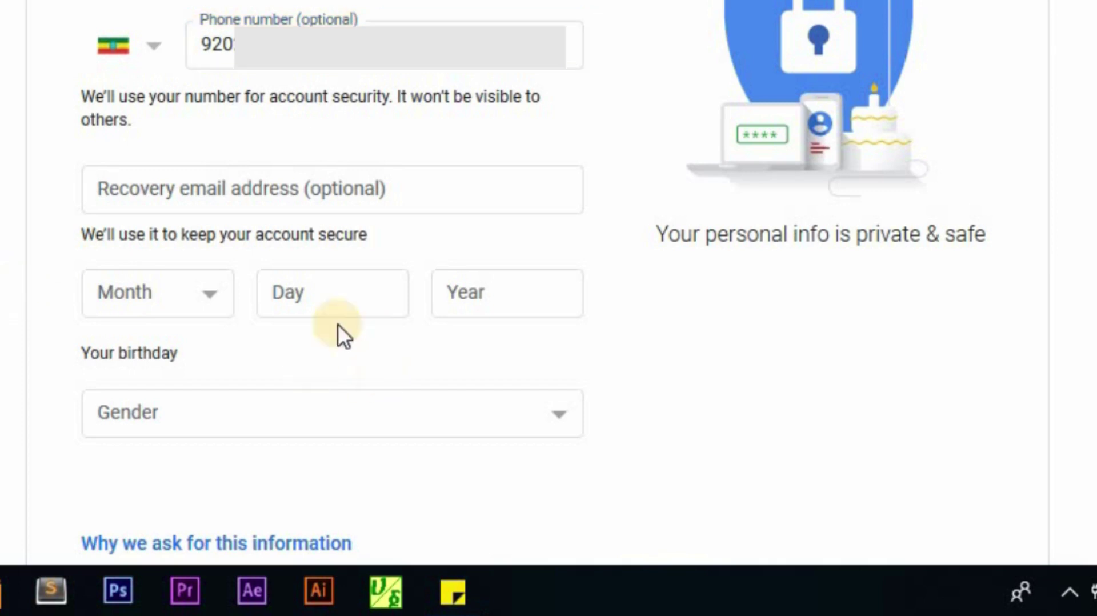
pyautogui.click(223, 295)
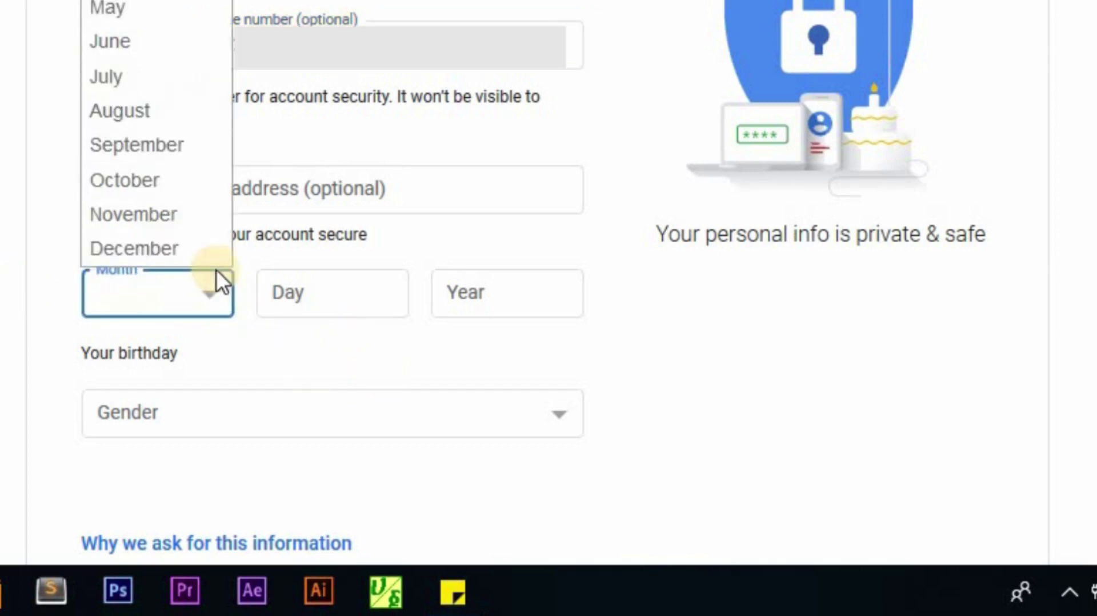
pyautogui.click(153, 149)
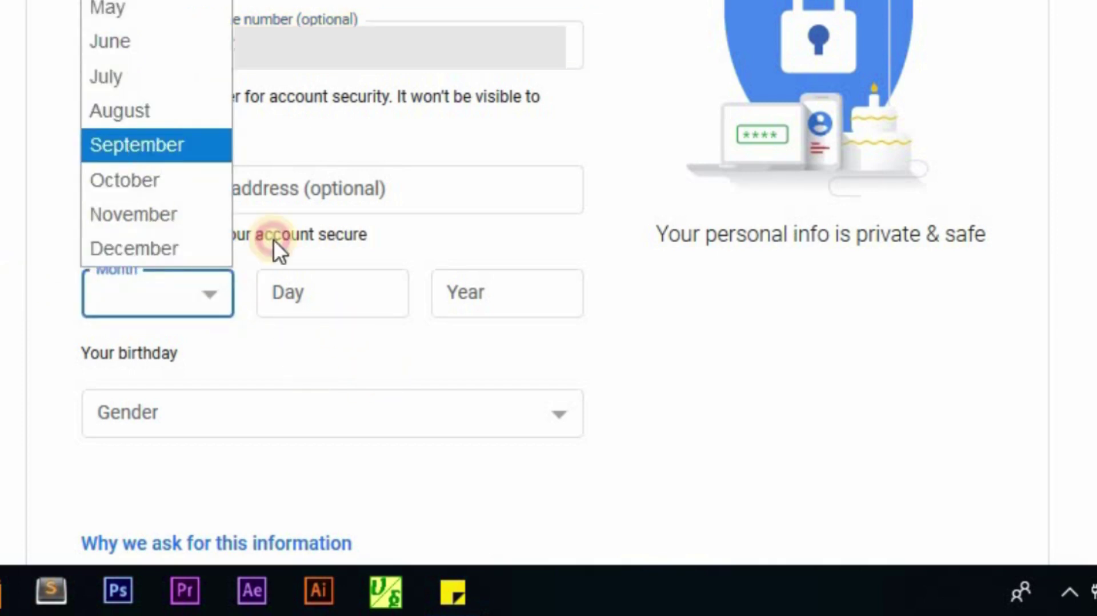
pyautogui.click(332, 295)
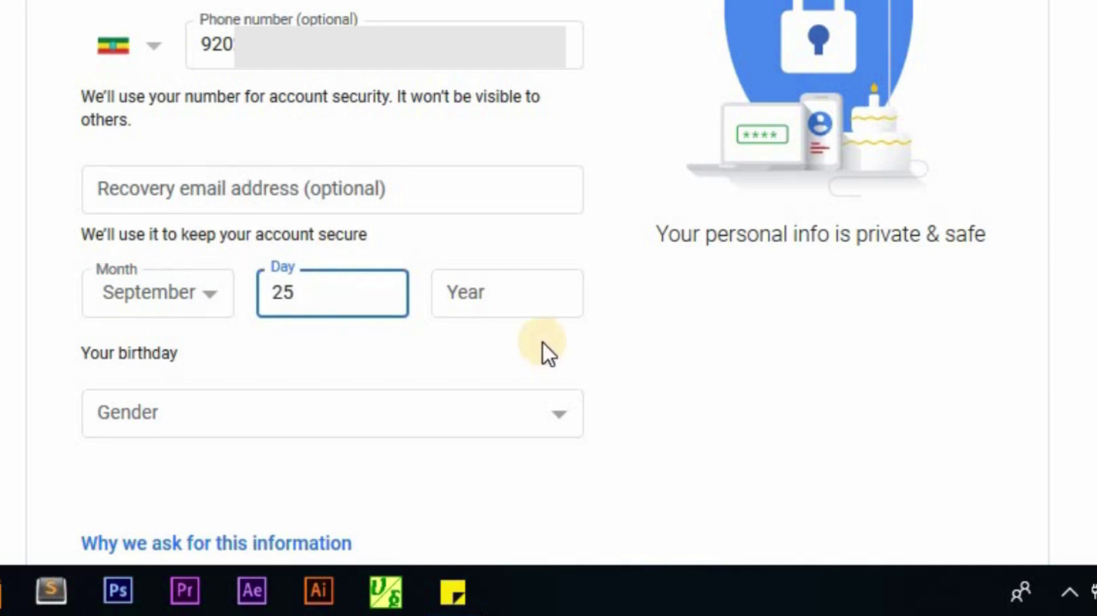
pyautogui.click(518, 300)
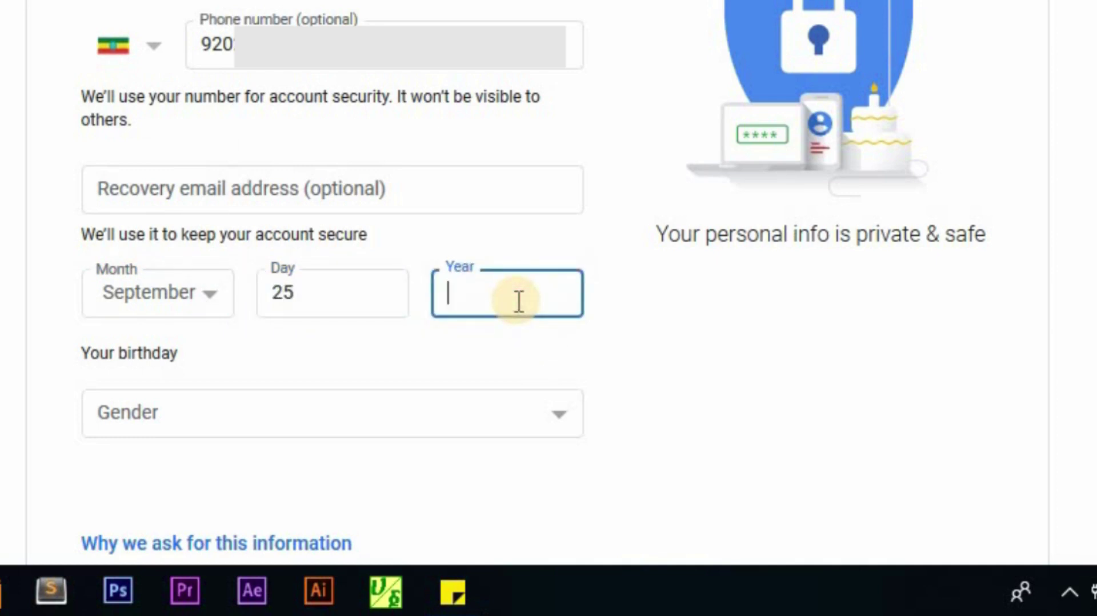
pyautogui.write('1995')
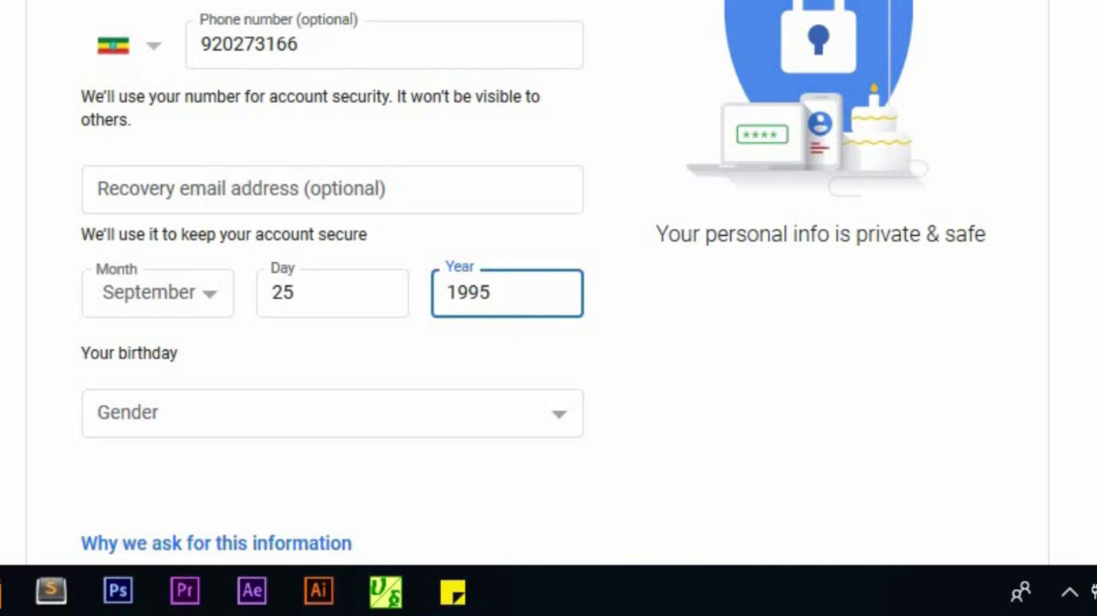
pyautogui.click(292, 459)
pyautogui.scroll(-3, 292, 459)
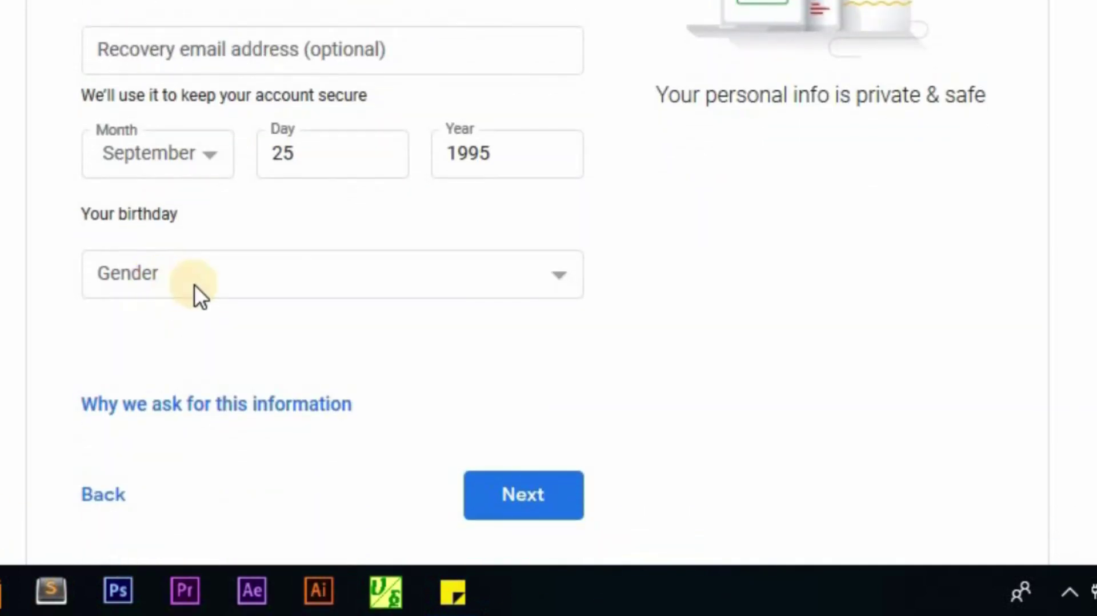
# Step: Choose Male as the gender and submit the personal details
pyautogui.click(564, 276)
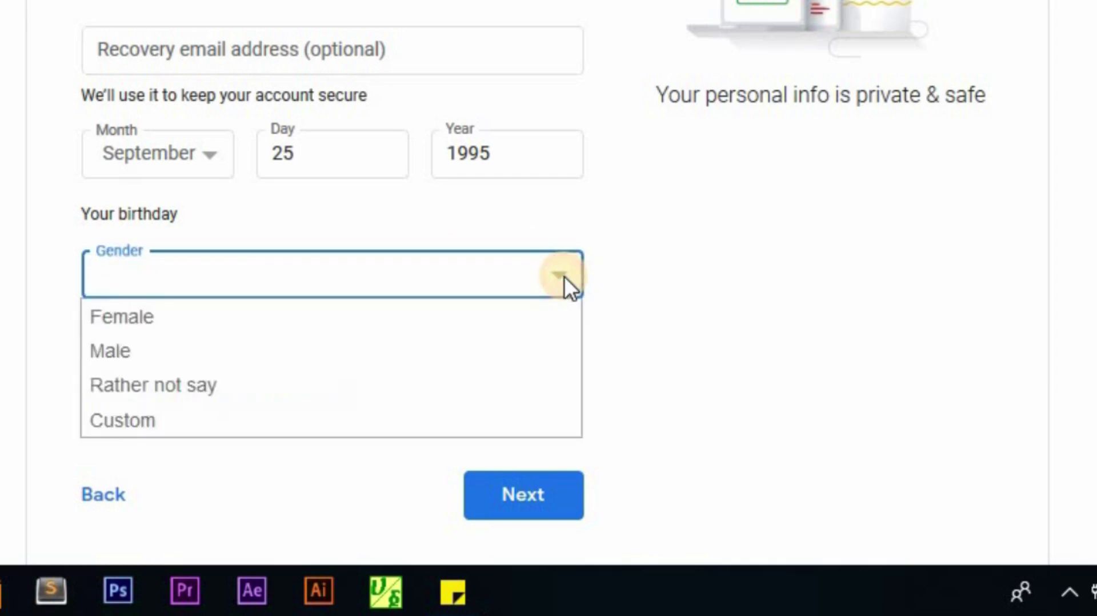
pyautogui.click(164, 352)
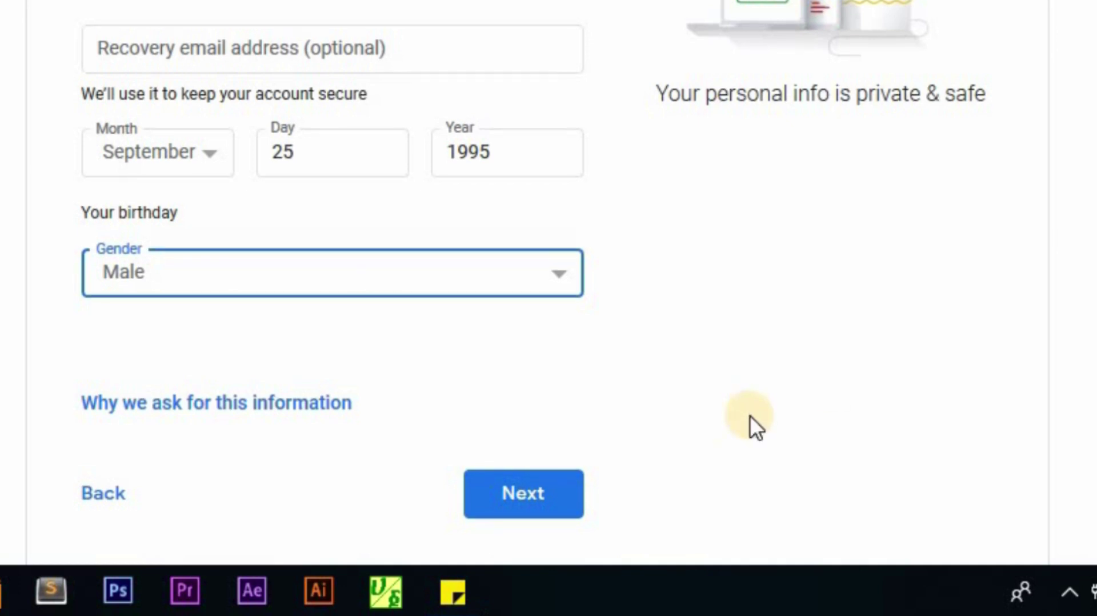
pyautogui.scroll(-3, 750, 416)
pyautogui.click(513, 394)
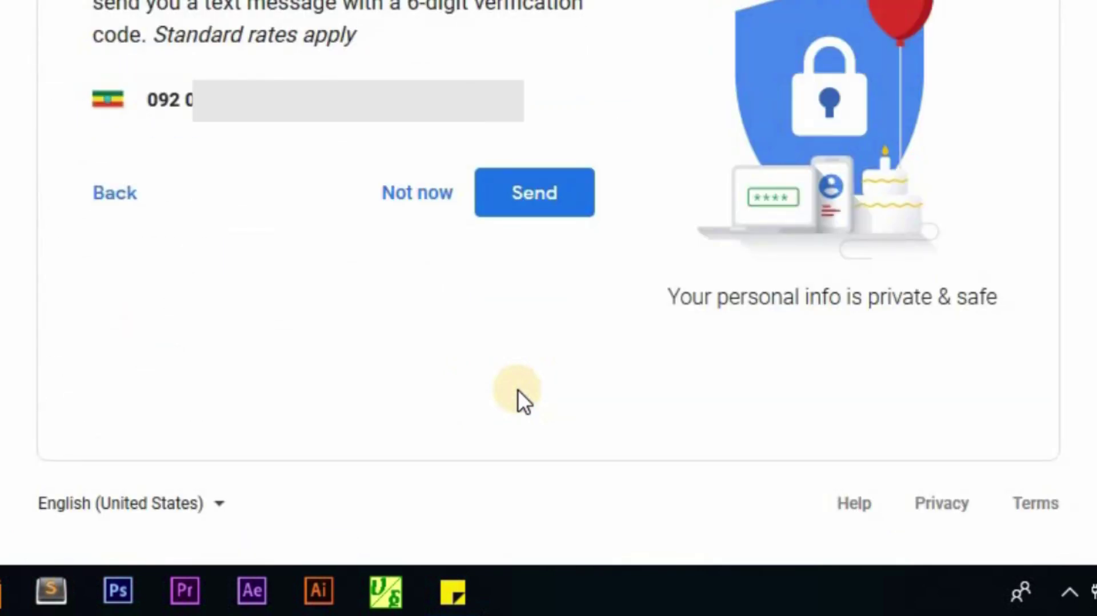
# Step: Have the 6-digit code texted to the phone, enter it, and verify
pyautogui.click(524, 197)
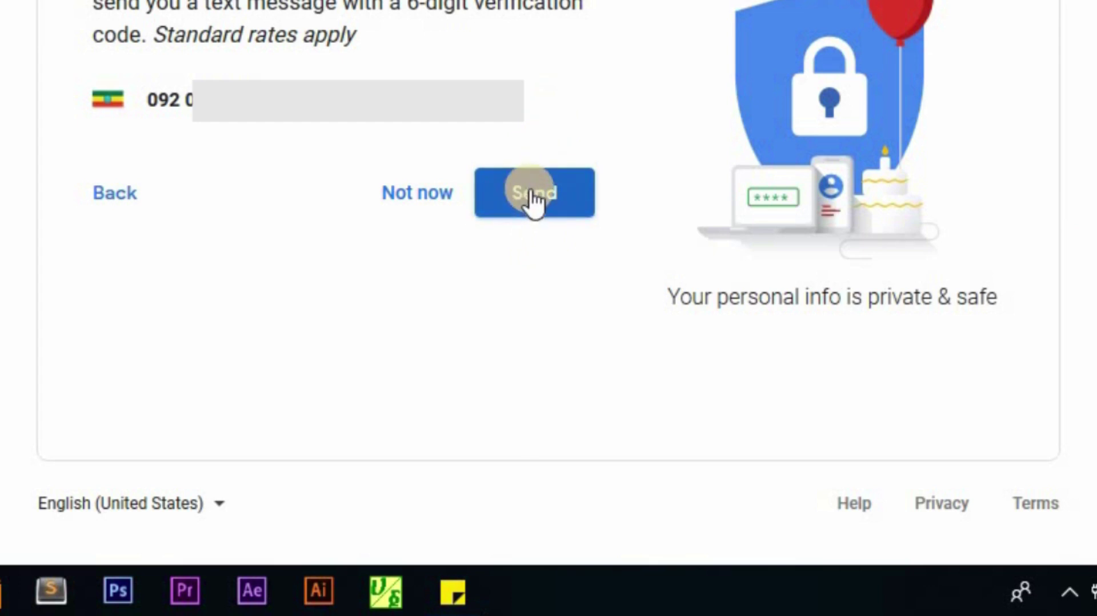
pyautogui.click(529, 198)
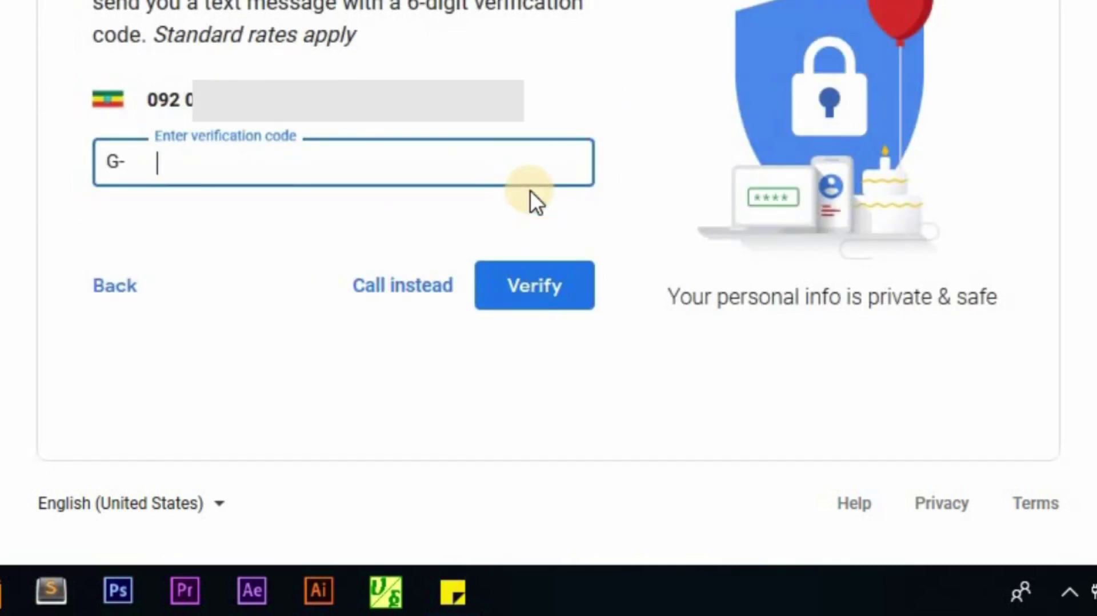
pyautogui.click(183, 169)
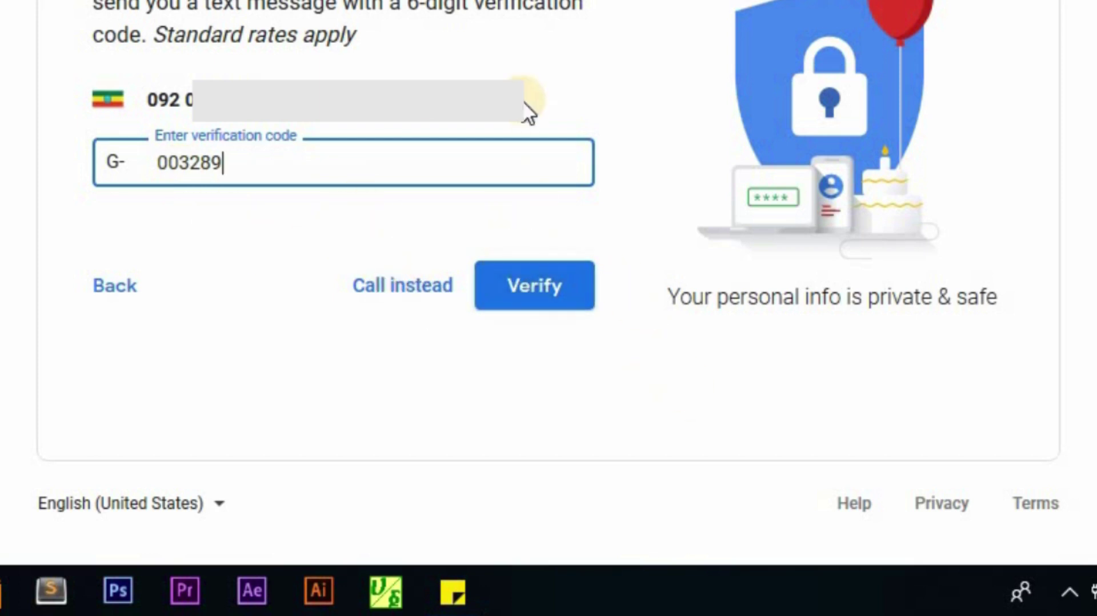
pyautogui.click(538, 281)
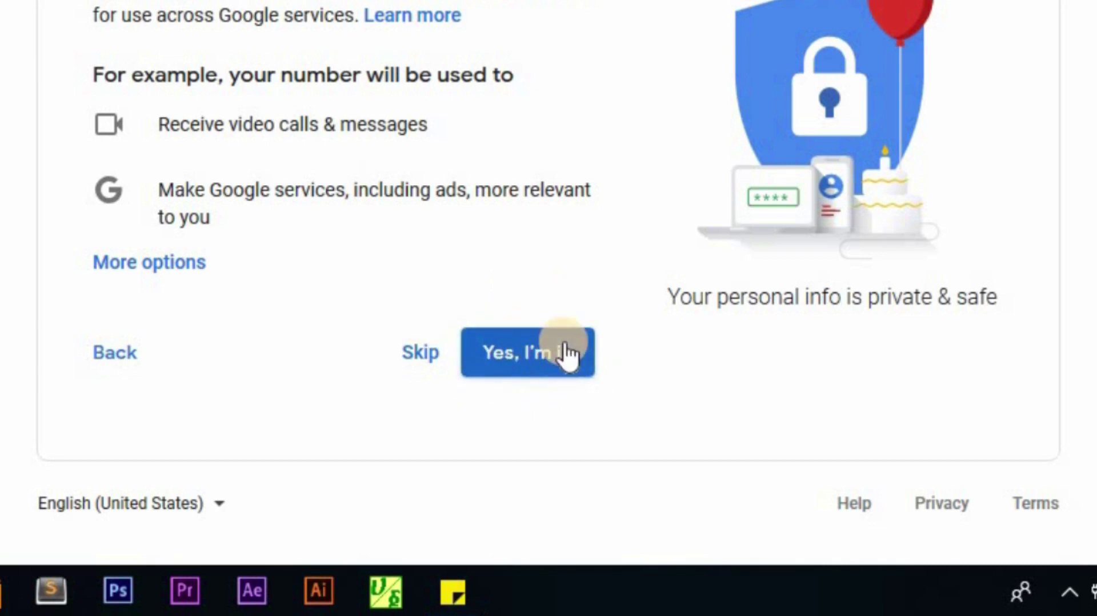
# Step: Agree to use the number across Google services and accept the Privacy and Terms
pyautogui.click(530, 350)
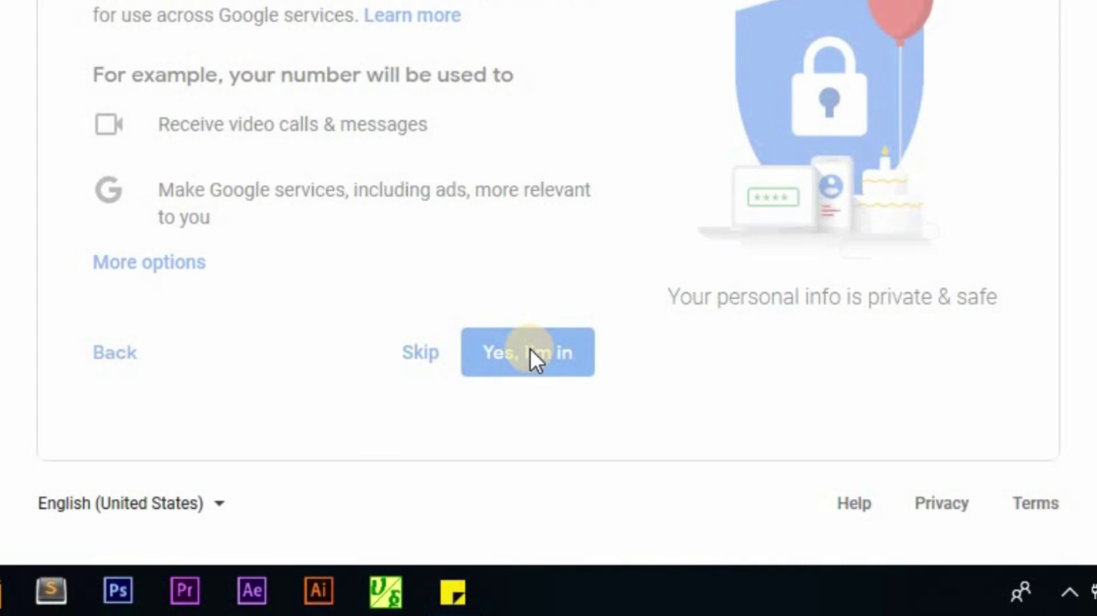
pyautogui.scroll(-2, 307, 118)
pyautogui.scroll(-15, 307, 118)
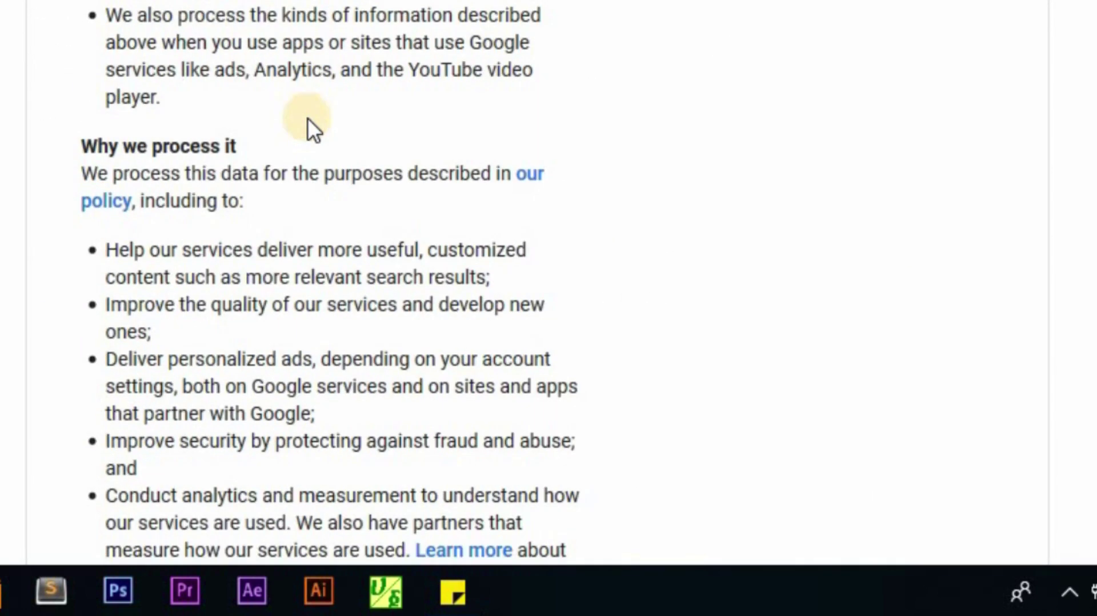
pyautogui.scroll(-3, 308, 119)
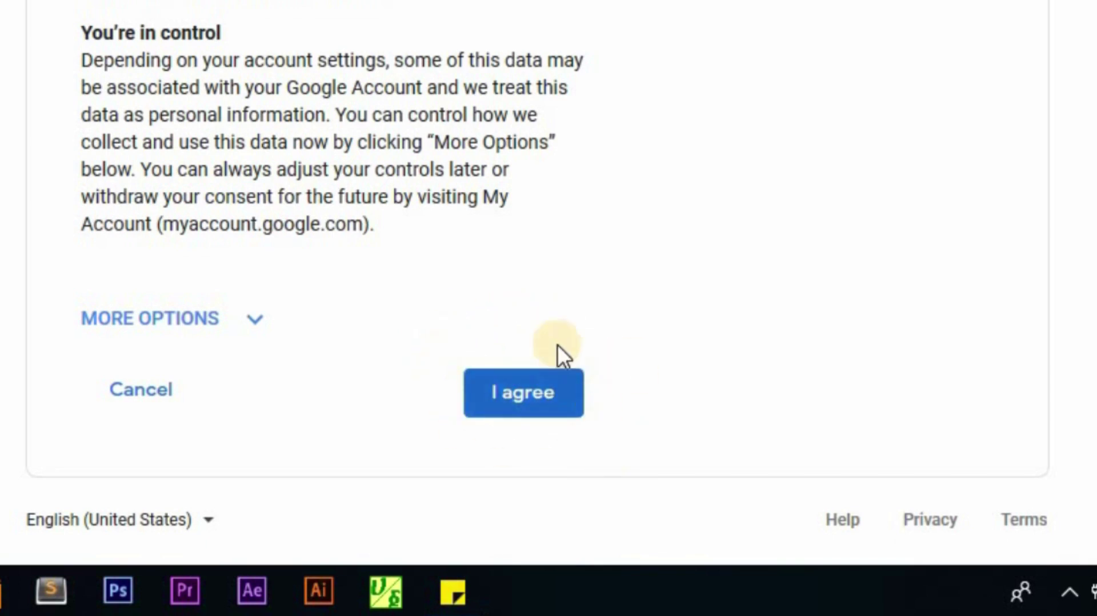
pyautogui.click(530, 401)
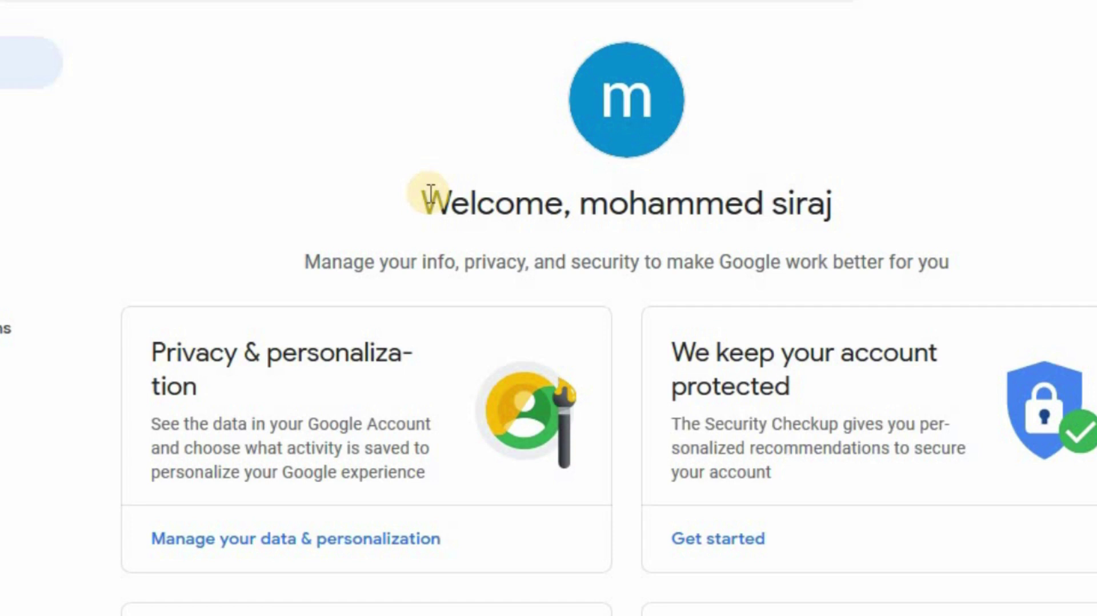
# Step: Leave the account welcome page and return to the YouTube video tab
pyautogui.tripleClick(837, 204)
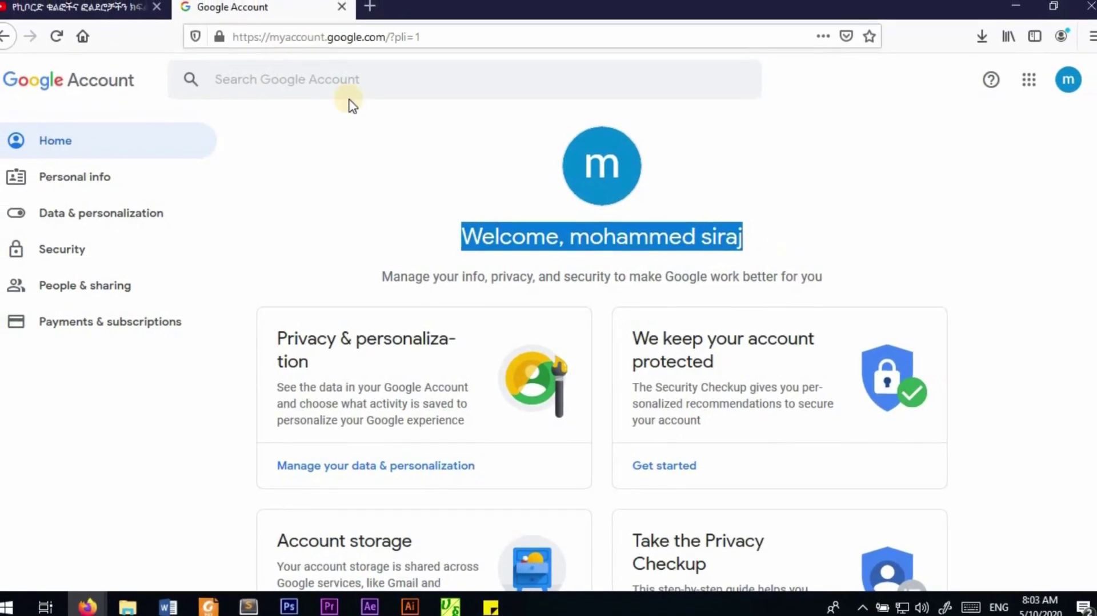
pyautogui.click(88, 6)
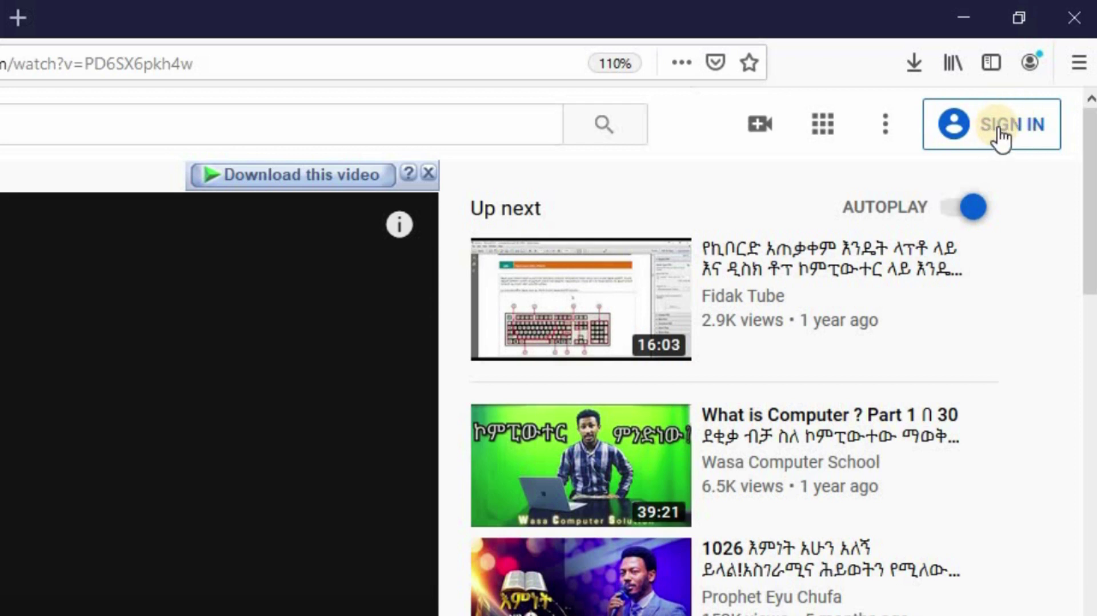
# Step: Sign in to YouTube with the new account and open its account menu
pyautogui.click(995, 138)
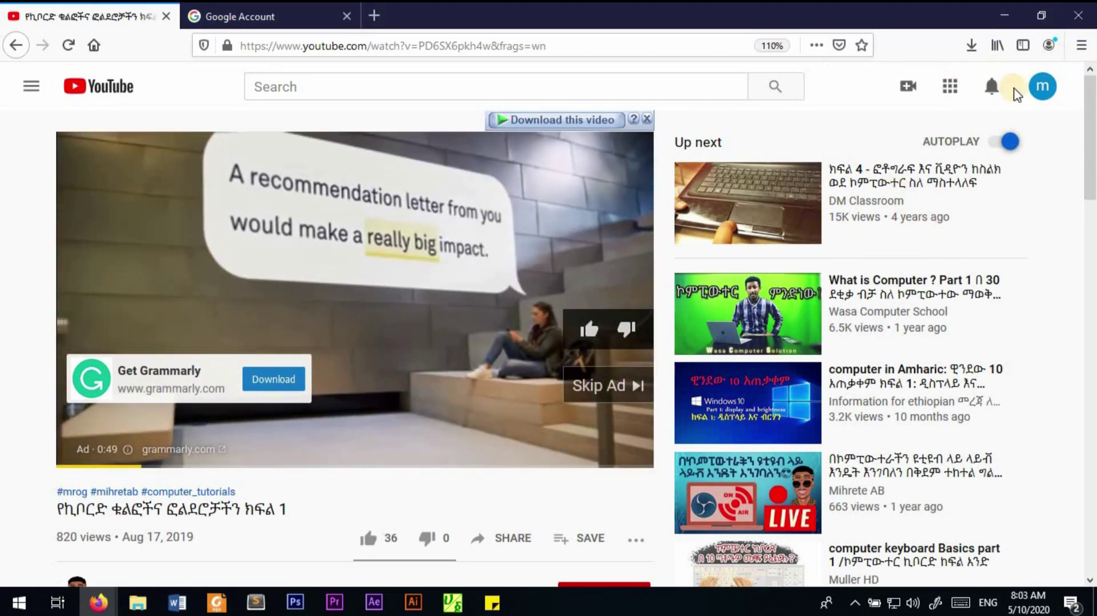
pyautogui.click(1044, 87)
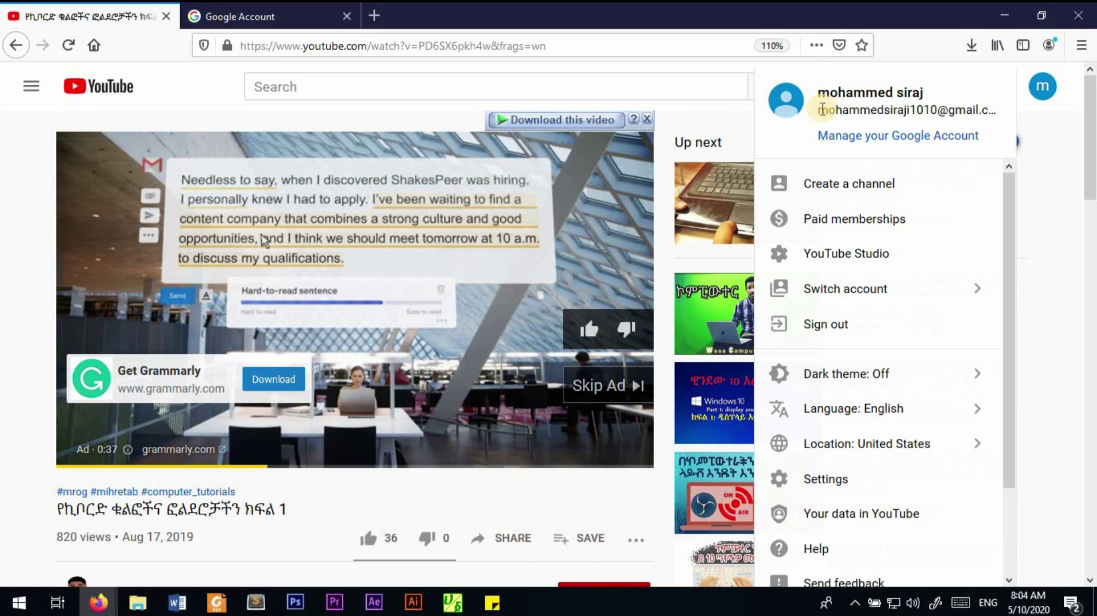
pyautogui.moveTo(821, 109); pyautogui.dragTo(995, 105)
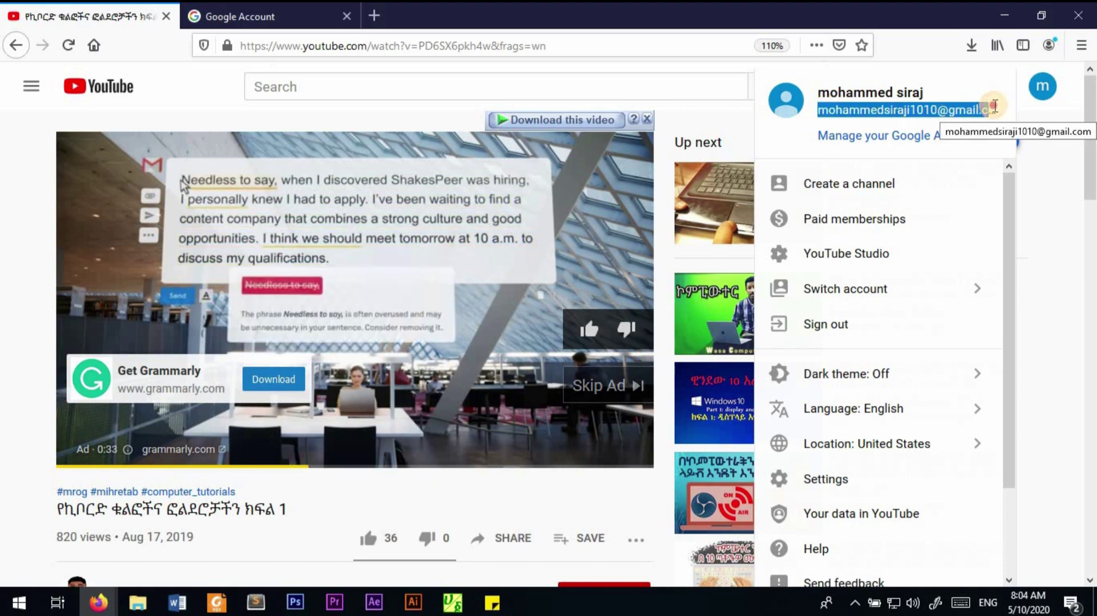
pyautogui.click(662, 46)
pyautogui.click(983, 235)
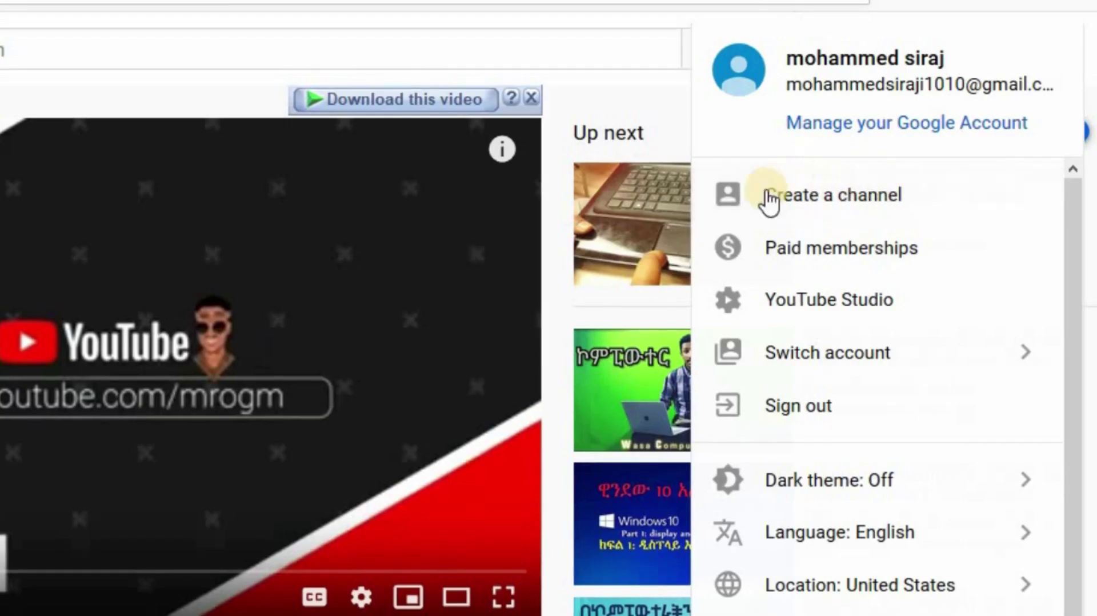
# Step: Create a new YouTube channel with the 'Use your name' option, then look over the setup page
pyautogui.click(808, 198)
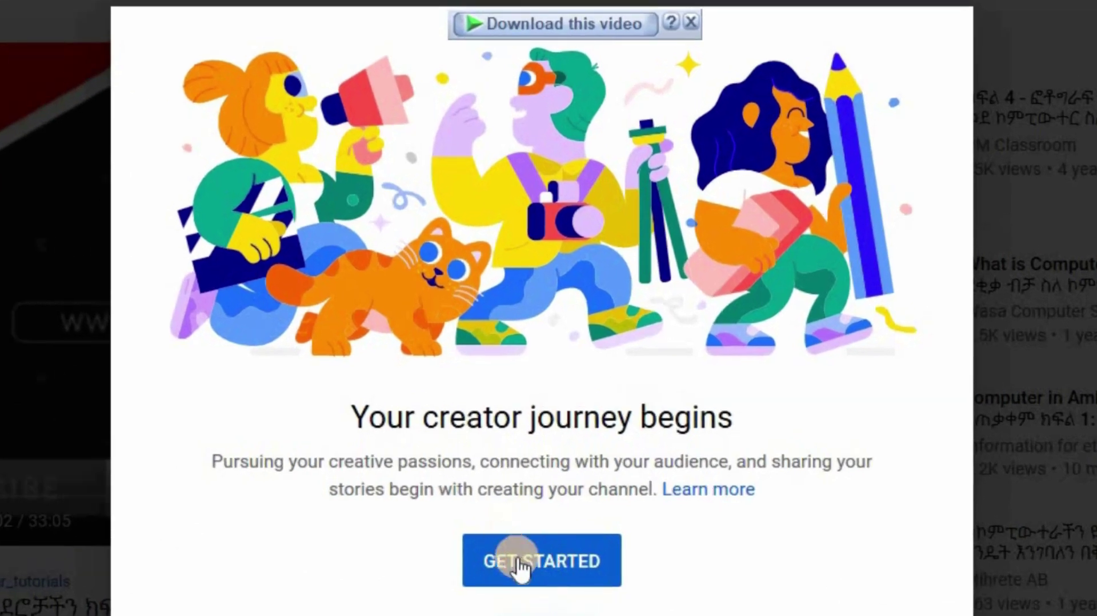
pyautogui.click(526, 560)
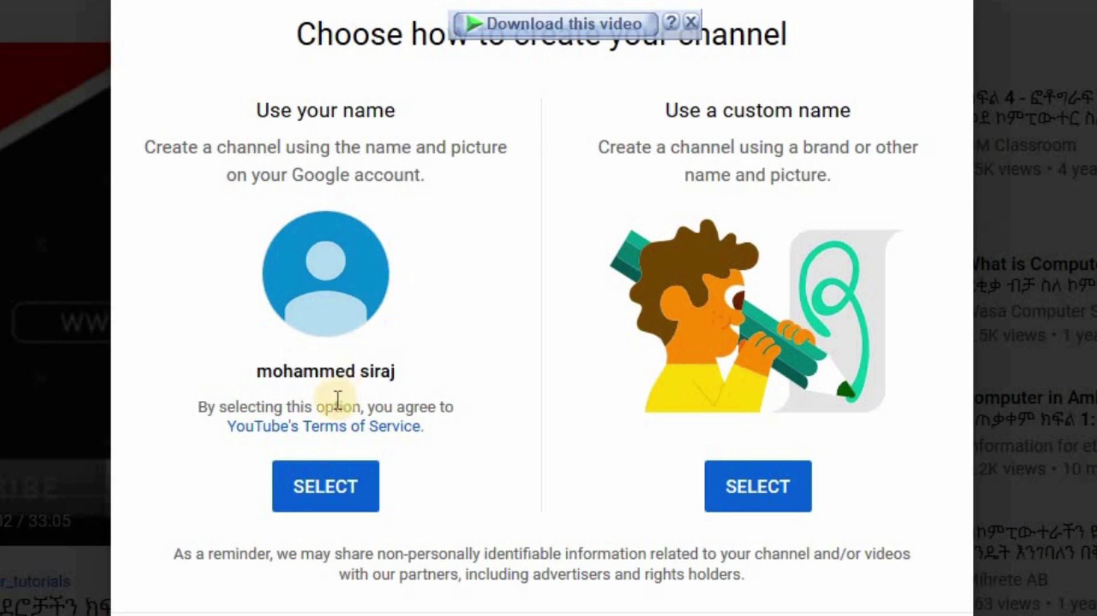
pyautogui.click(329, 493)
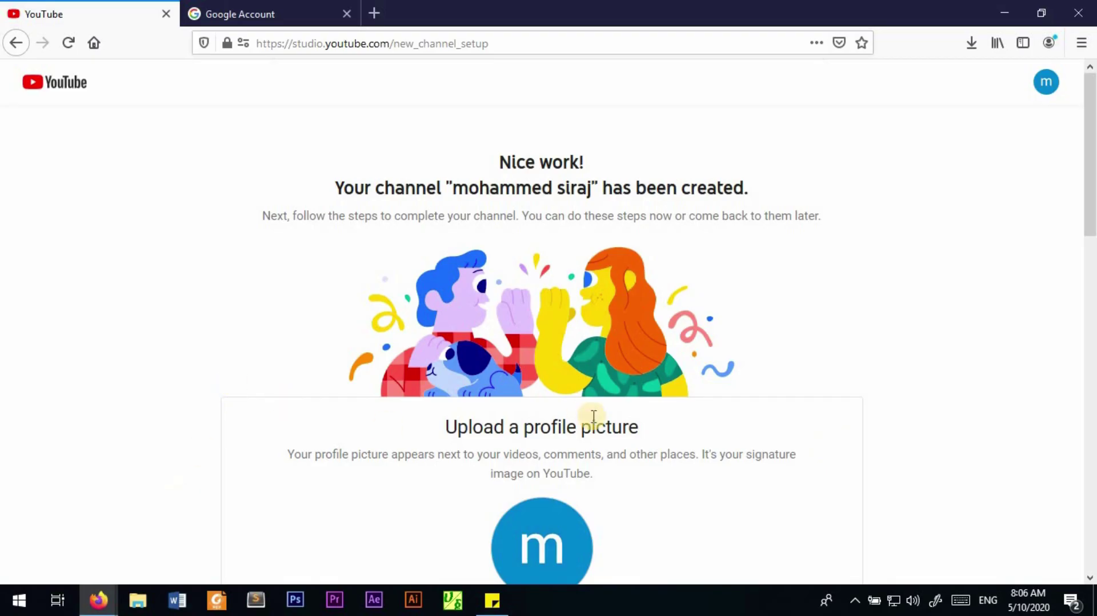
pyautogui.scroll(-5, 567, 405)
pyautogui.scroll(-5, 568, 403)
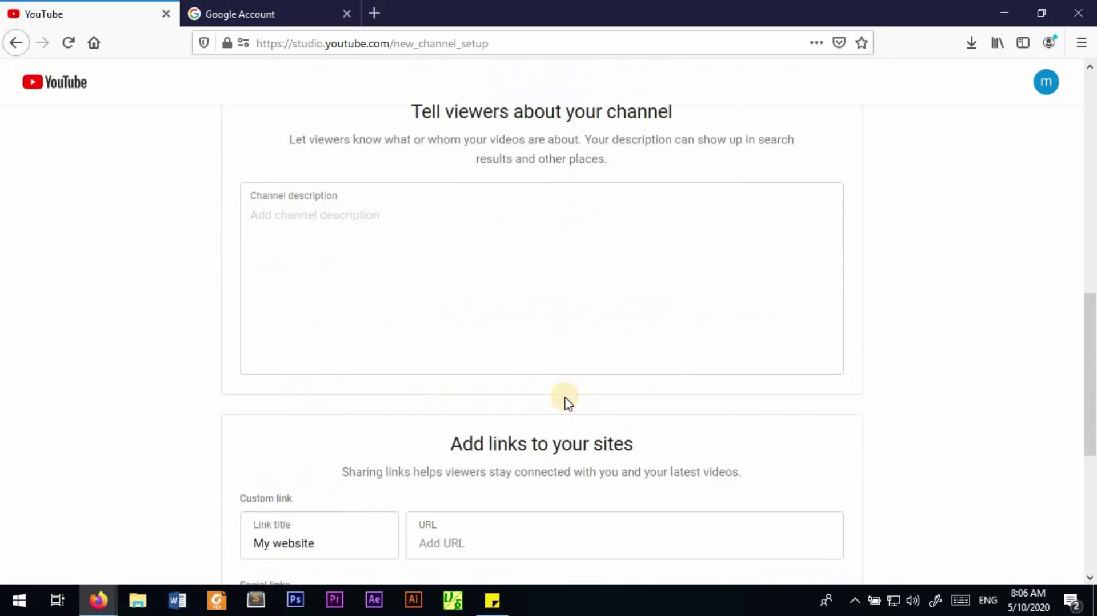
pyautogui.scroll(-5, 568, 403)
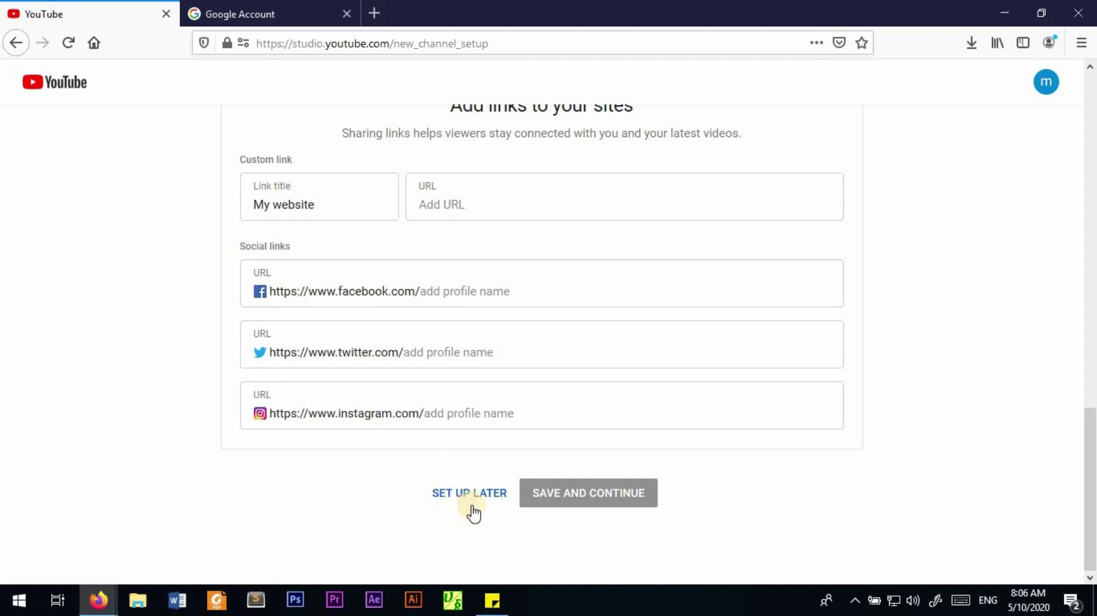
pyautogui.scroll(15, 491, 400)
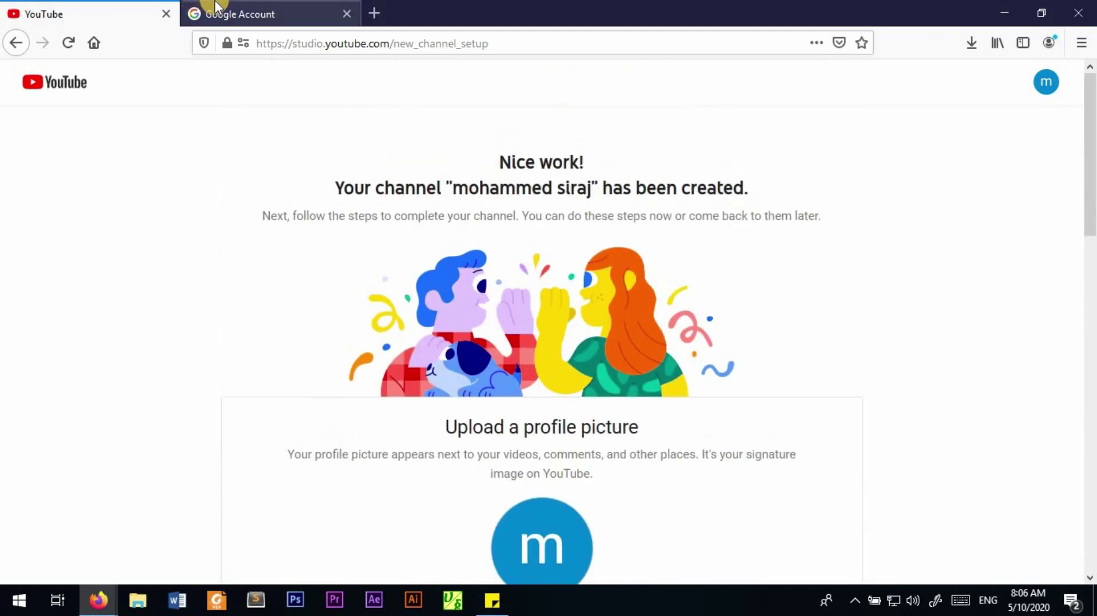
# Step: Open YouTube in a new browser tab from the frequently visited sites
pyautogui.click(332, 13)
pyautogui.click(374, 13)
pyautogui.click(363, 44)
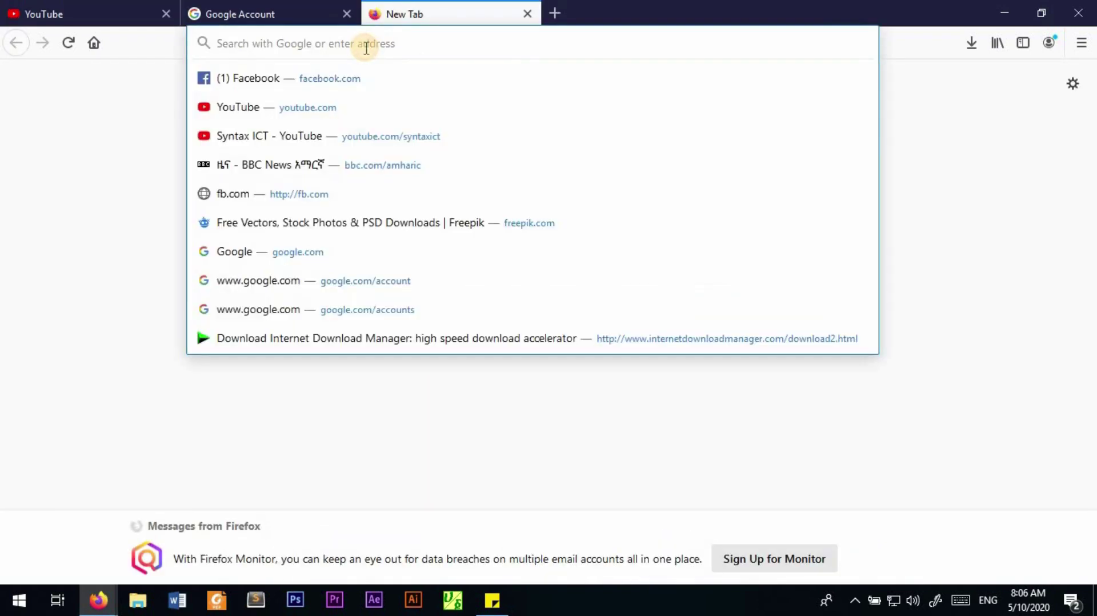
pyautogui.click(255, 108)
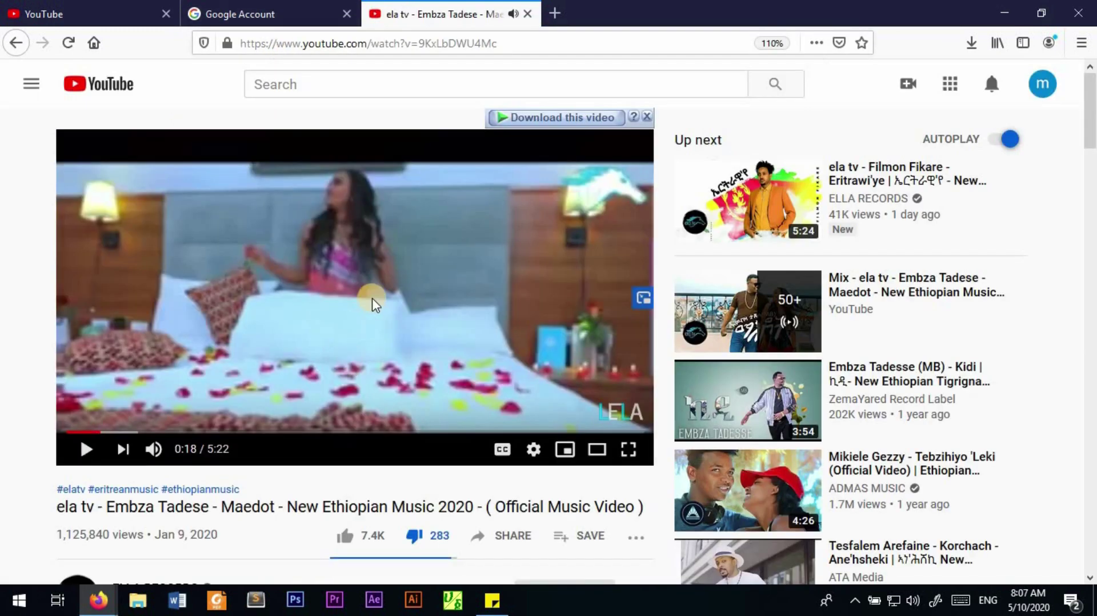
pyautogui.scroll(-7, 441, 356)
pyautogui.scroll(5, 437, 357)
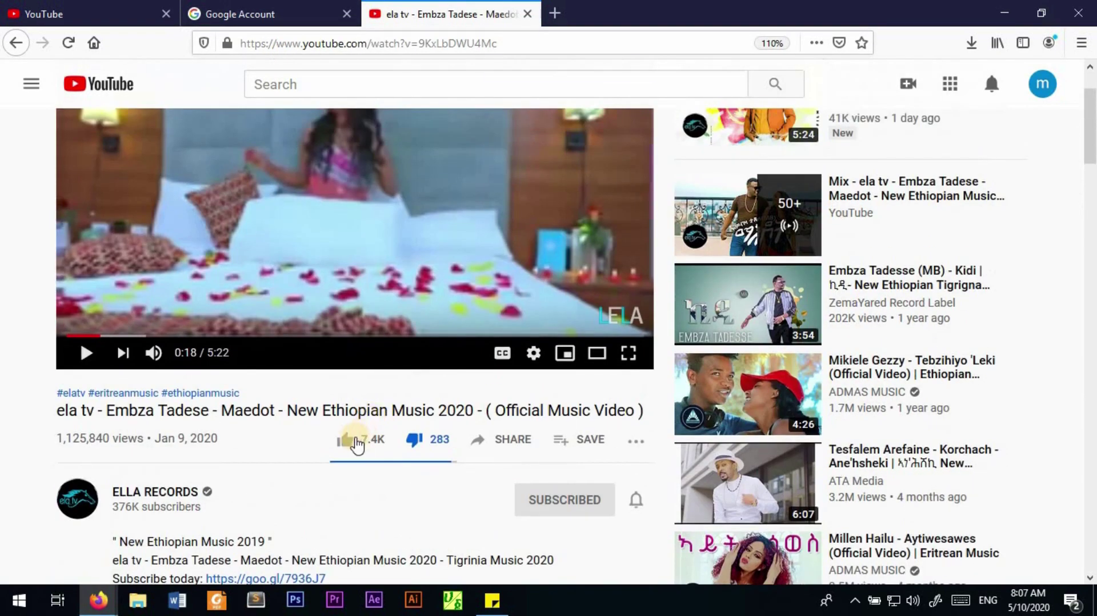
# Step: Like, then dislike the video, and type 'ds' in the comment box before deleting a character
pyautogui.click(354, 444)
pyautogui.click(419, 441)
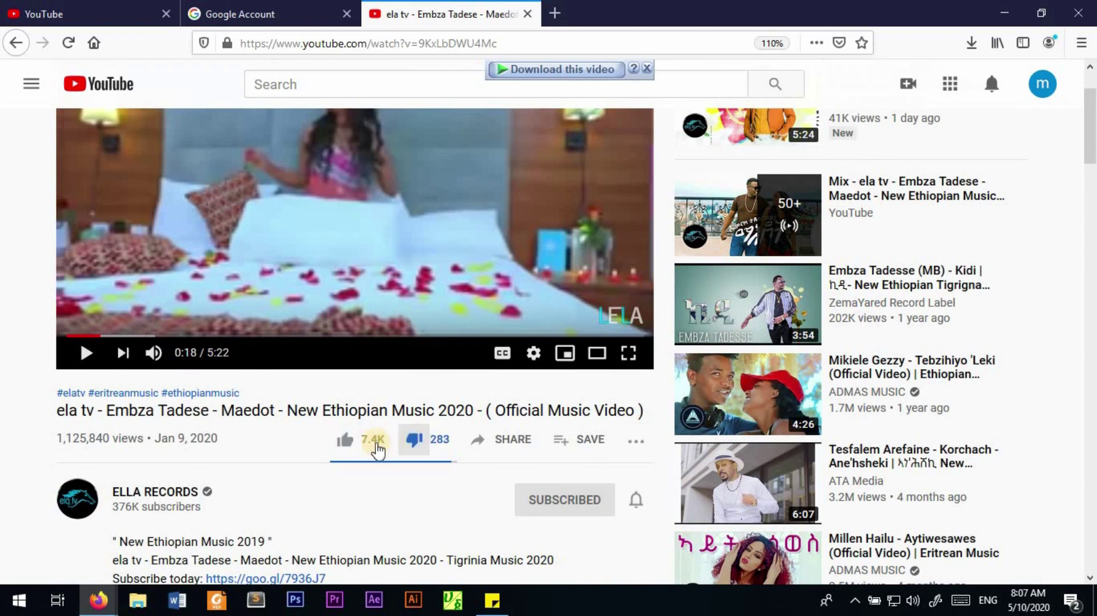
pyautogui.scroll(-7, 314, 476)
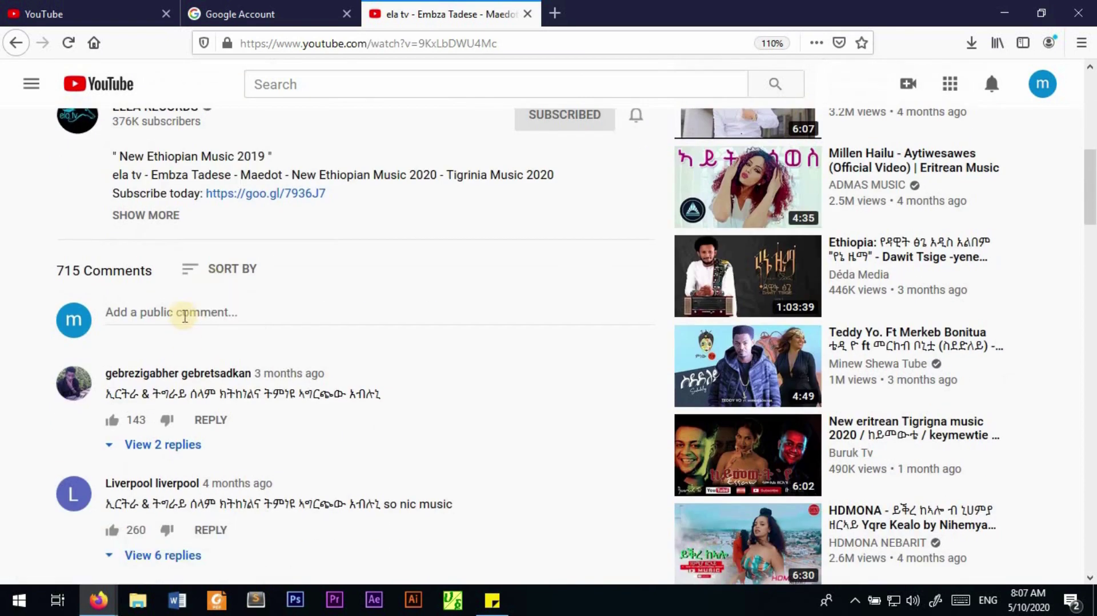
pyautogui.click(184, 313)
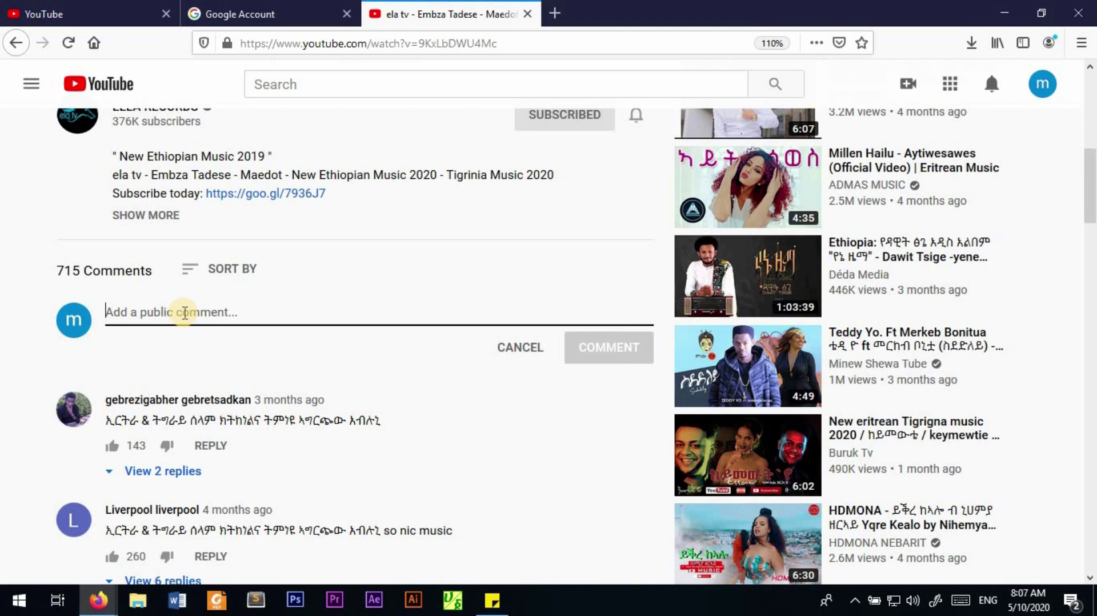
pyautogui.write('ds')
pyautogui.press('BackSpace')
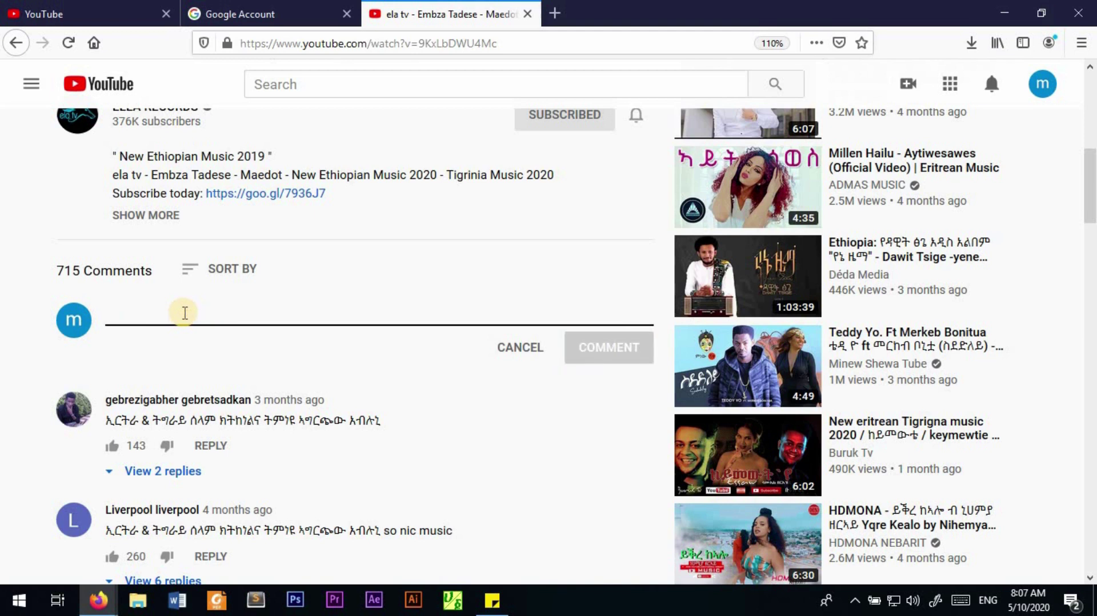
pyautogui.scroll(7, 497, 343)
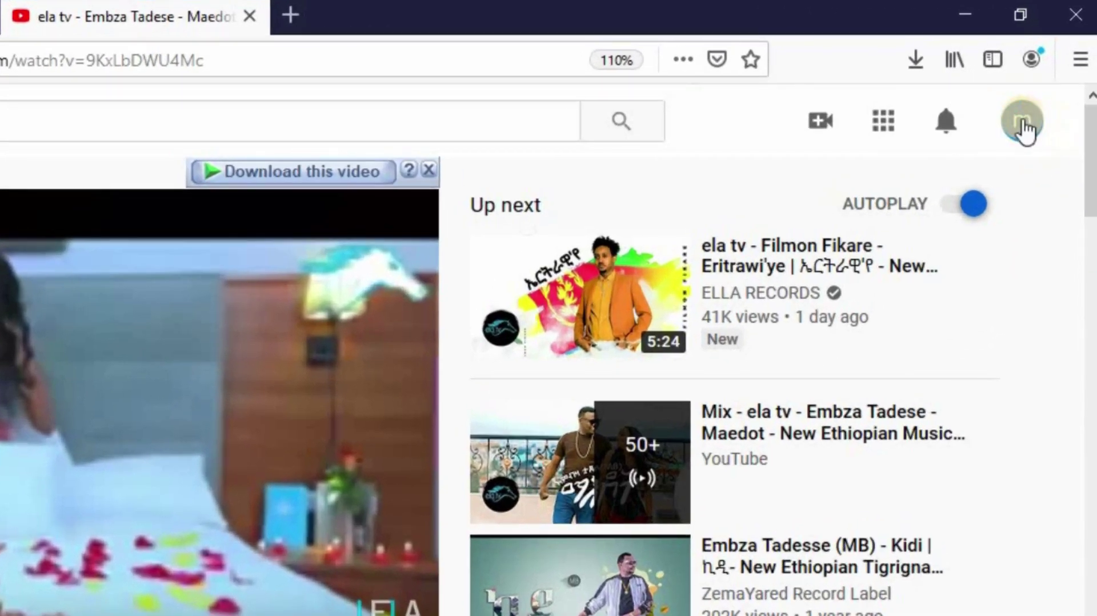
# Step: Go to the account's own YouTube channel page via Your channel in the avatar menu
pyautogui.click(1023, 123)
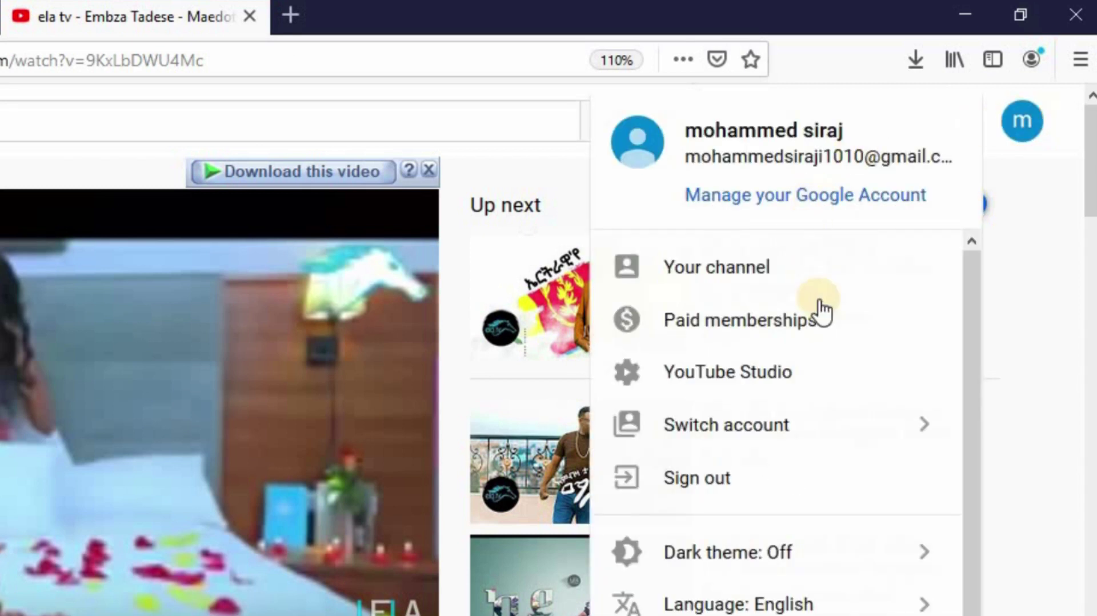
pyautogui.click(728, 268)
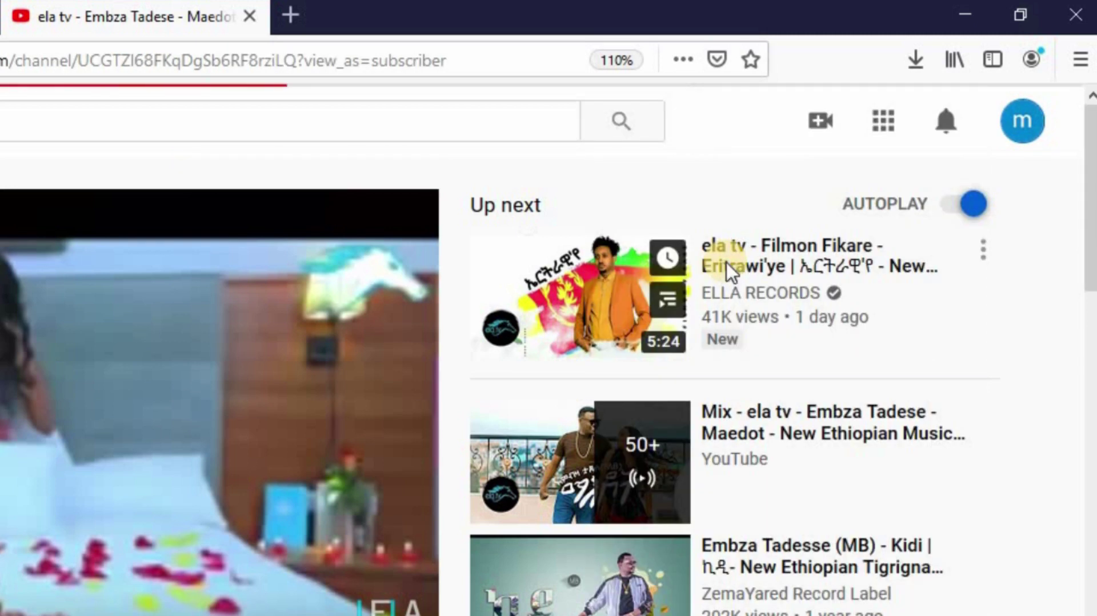